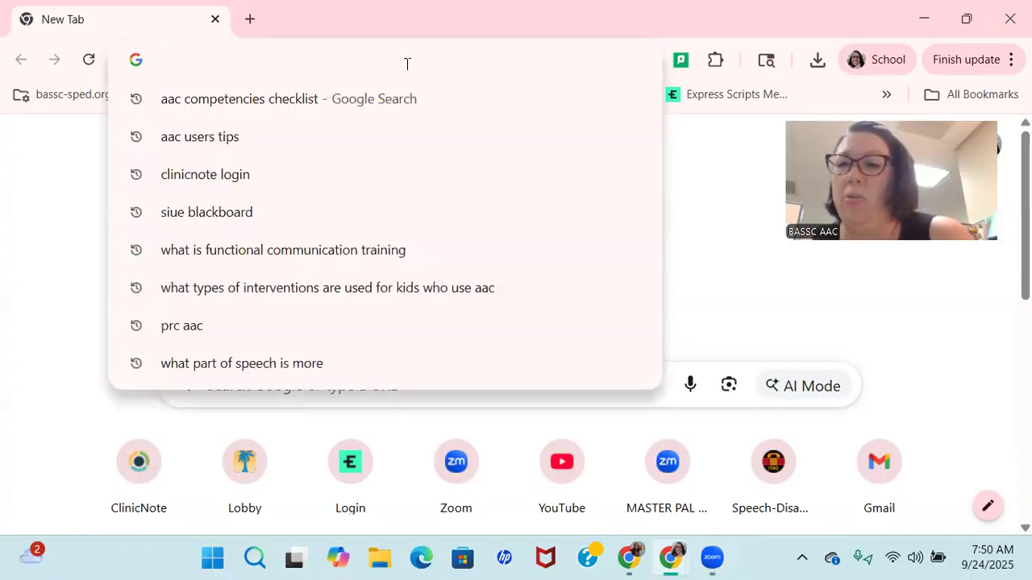
Step: Search Google for 'empower emulator download from prc' and open the Prentrom Empower Emulator result
type("empower ")
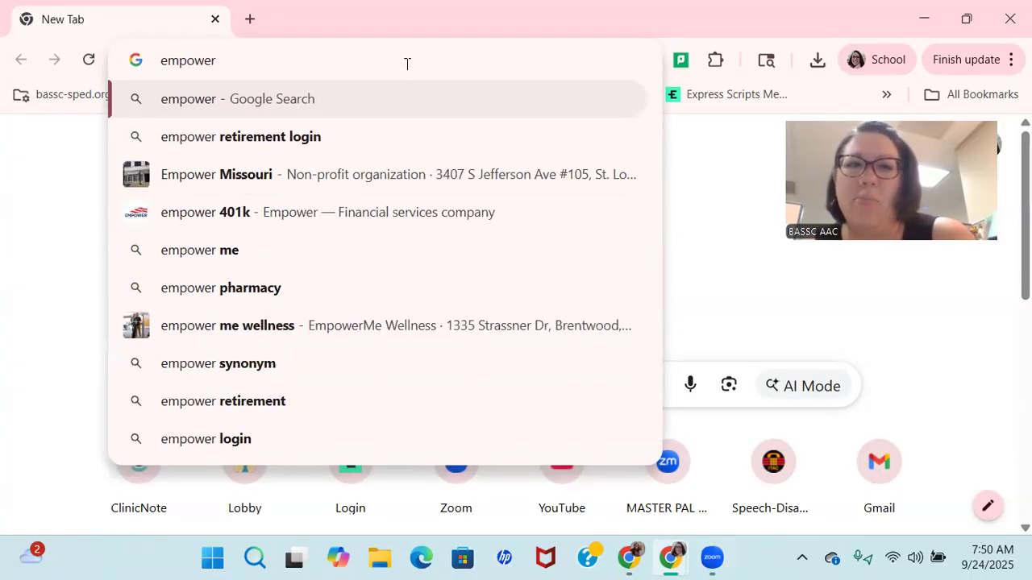
type(" emu")
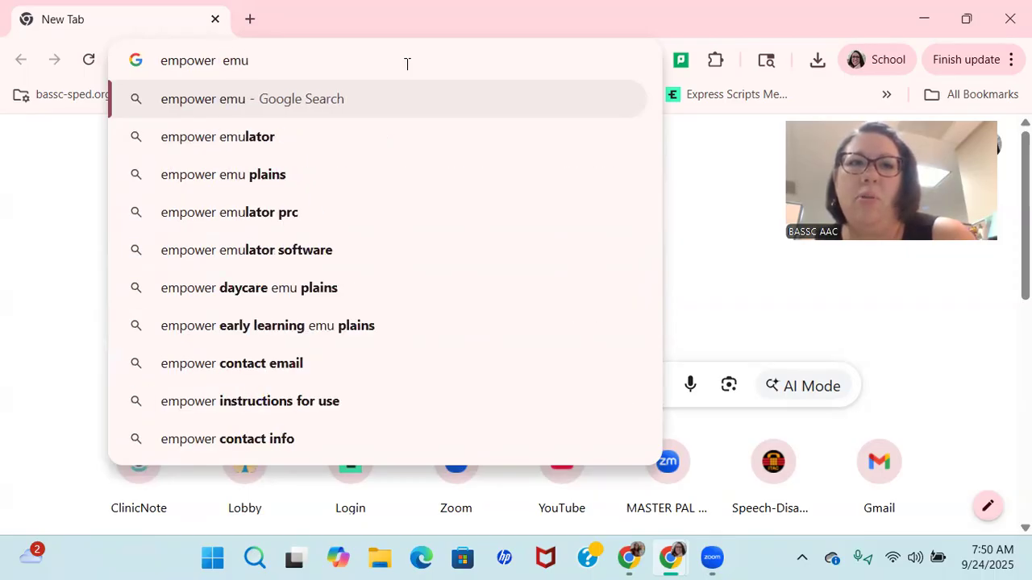
type("lator dow")
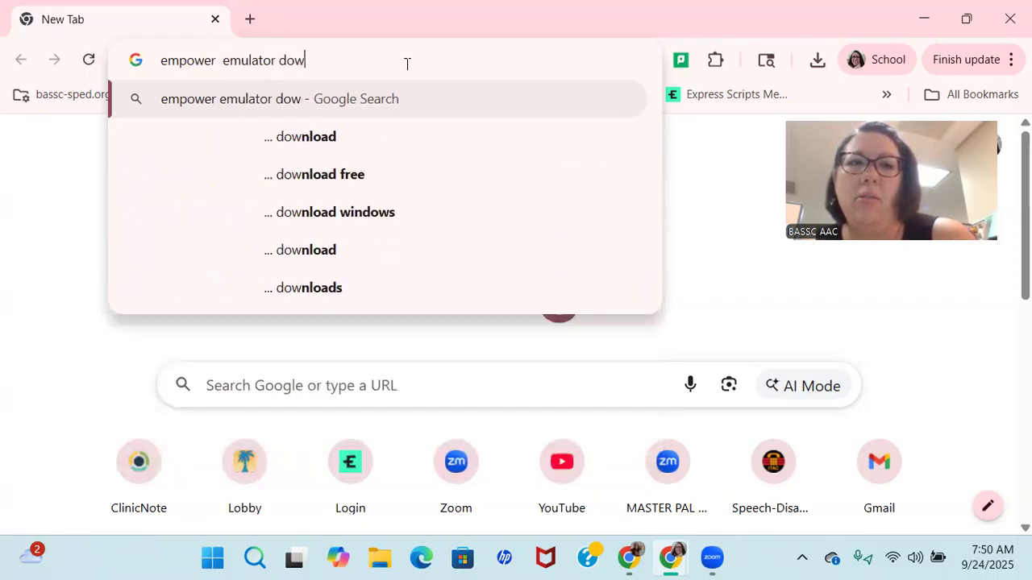
type("nload fro")
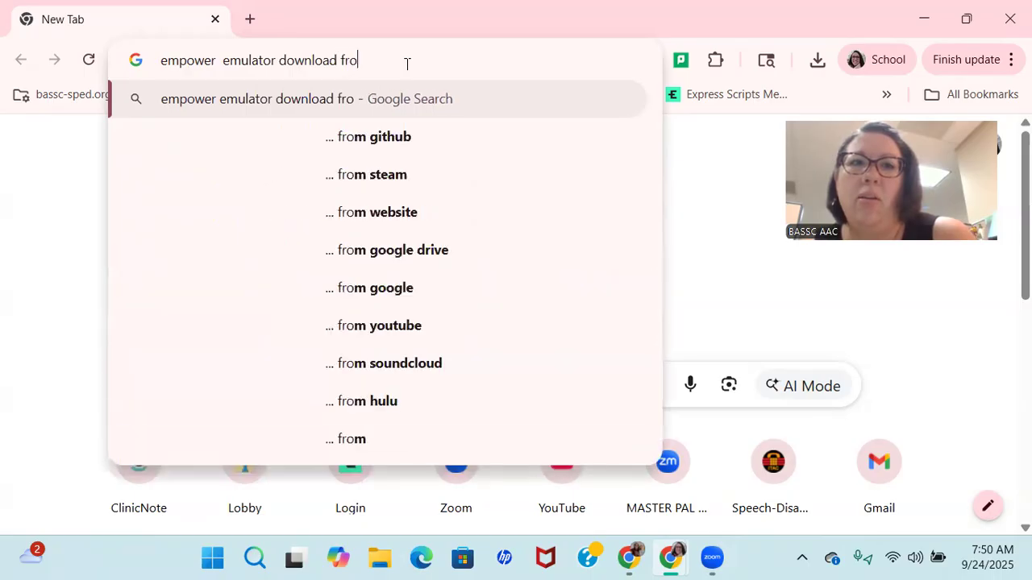
type("m prc\\")
key("Return")
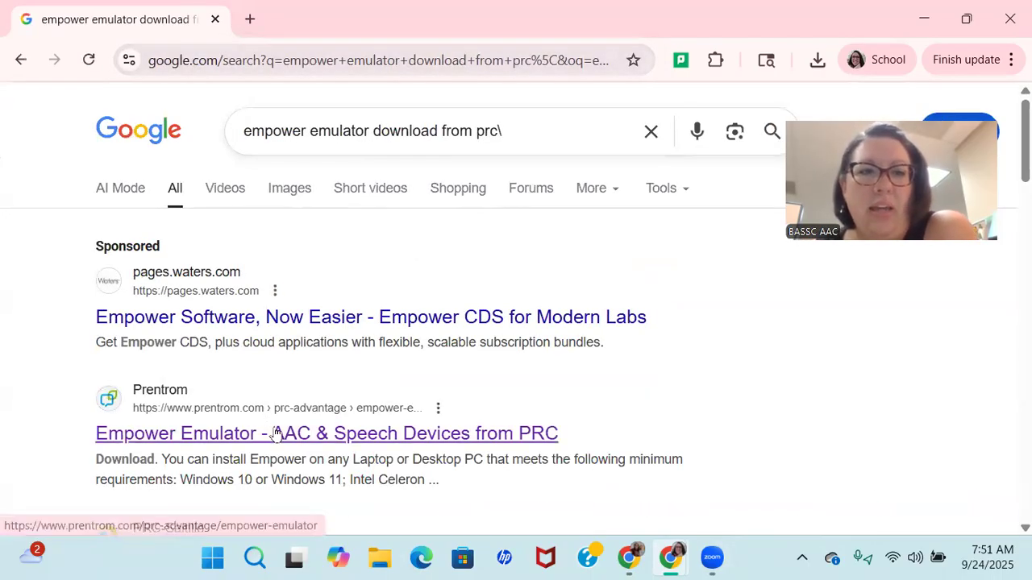
scroll(356, 393, "down", 3)
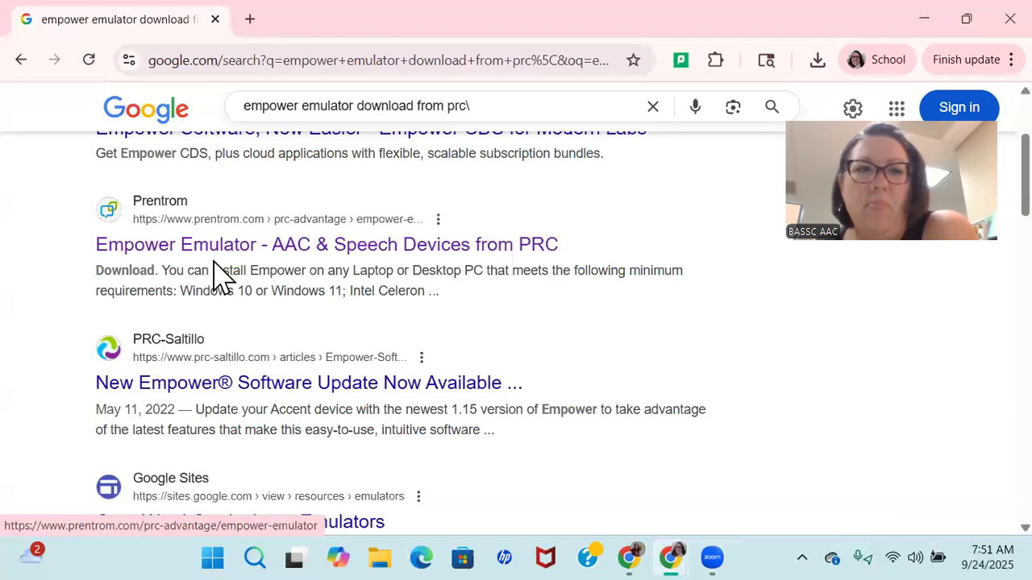
left_click(271, 245)
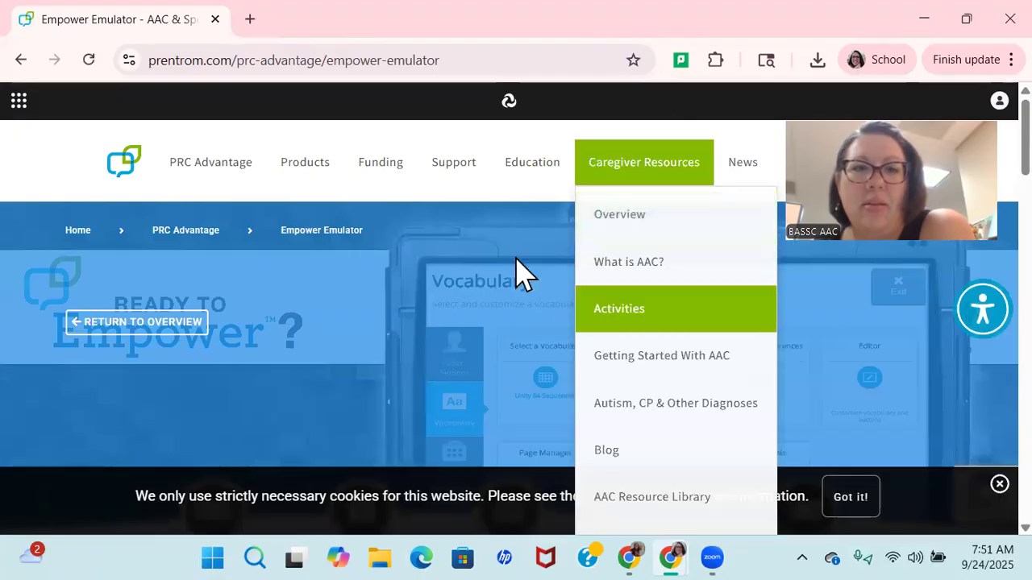
Step: Scroll the Empower Emulator page down to the 'Try out Empower' Activation Key form
scroll(518, 269, "down", 5)
scroll(519, 270, "down", 2)
scroll(521, 272, "up", 3)
scroll(534, 266, "down", 3)
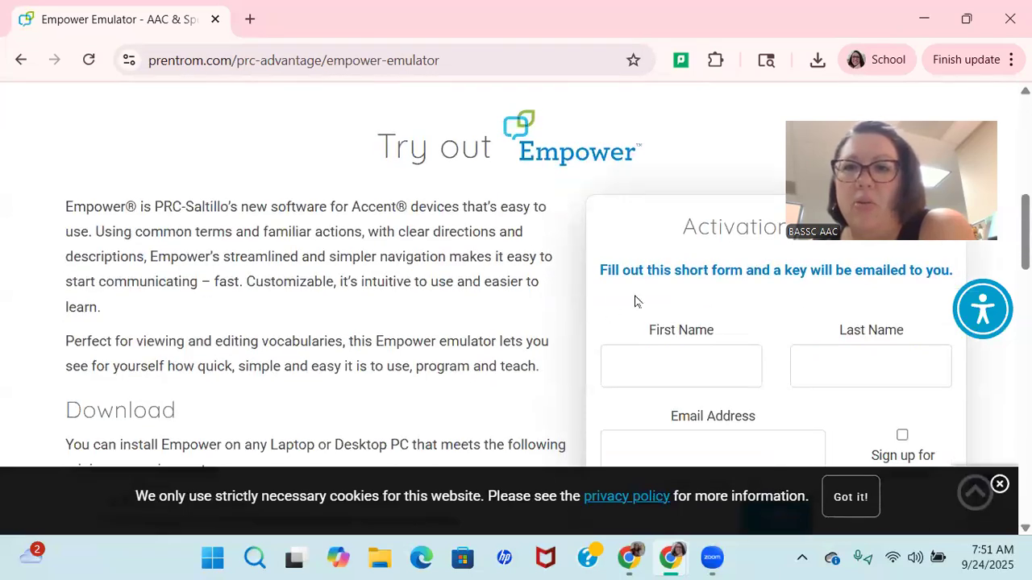
scroll(636, 305, "up", 1)
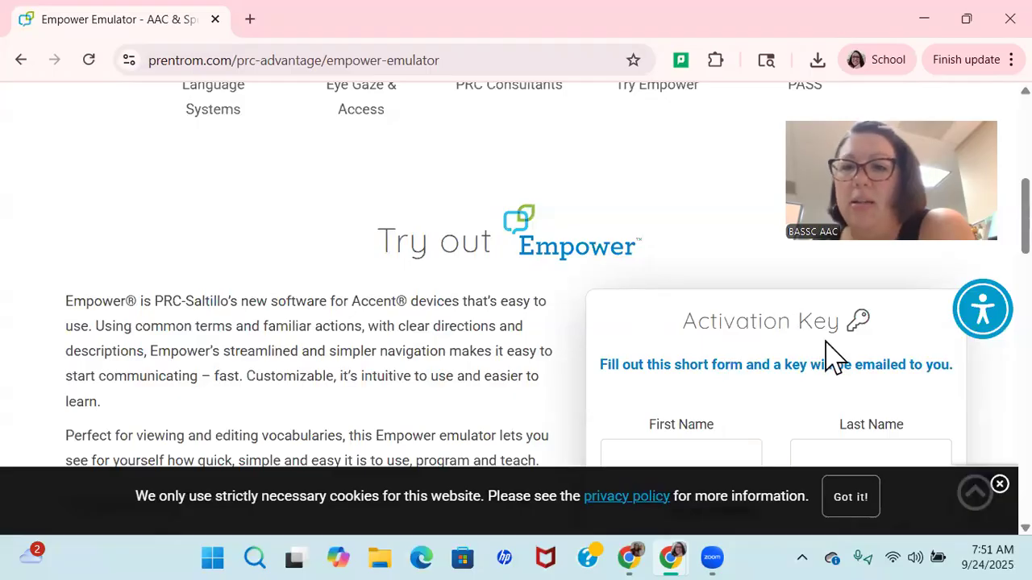
scroll(830, 355, "down", 1)
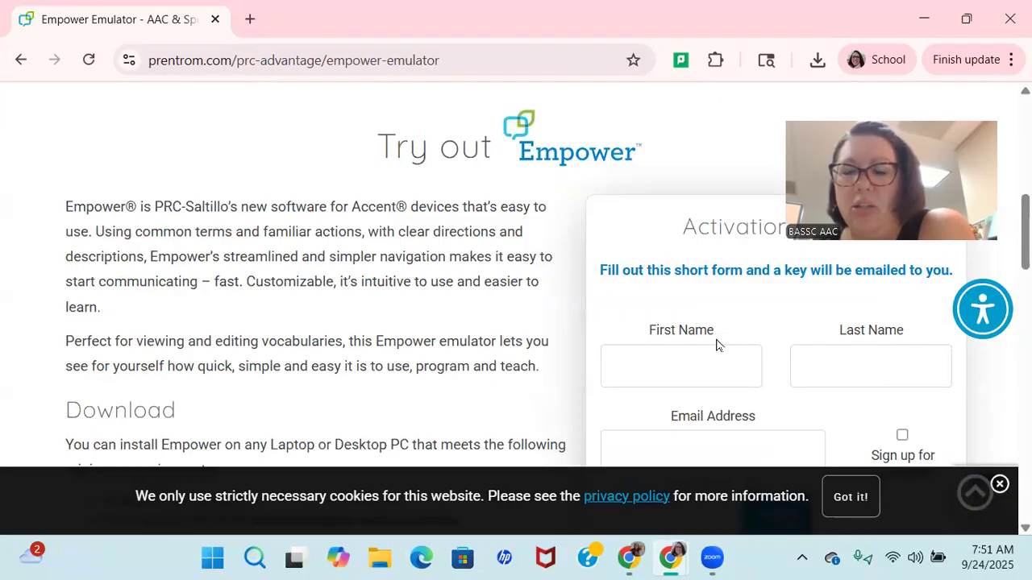
Step: Enter the user's first name, last name and autofilled e-mail in the Activation Key form and submit it
scroll(717, 344, "down", 1)
left_click(705, 276)
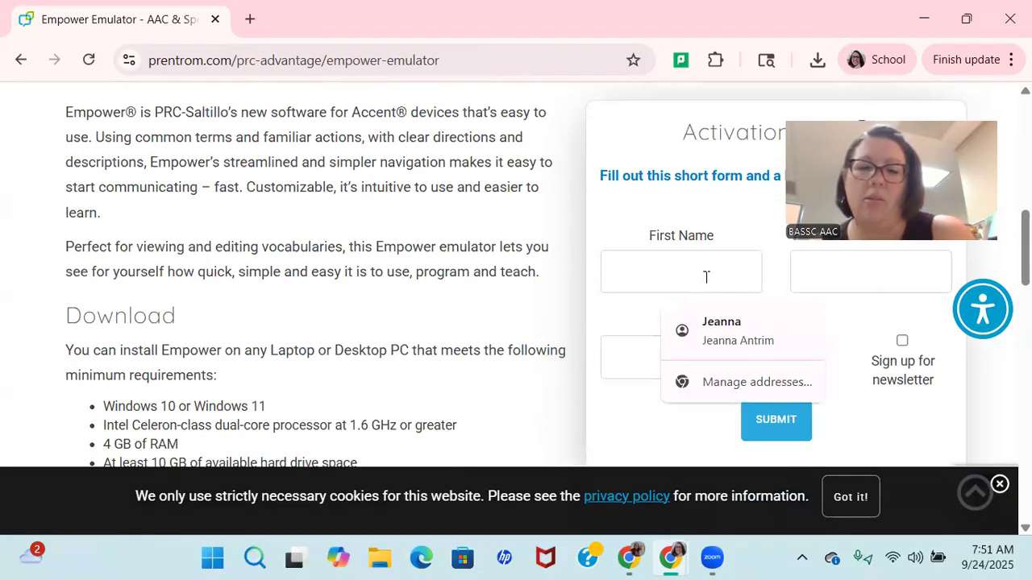
key("Tab")
key("Tab")
type("je")
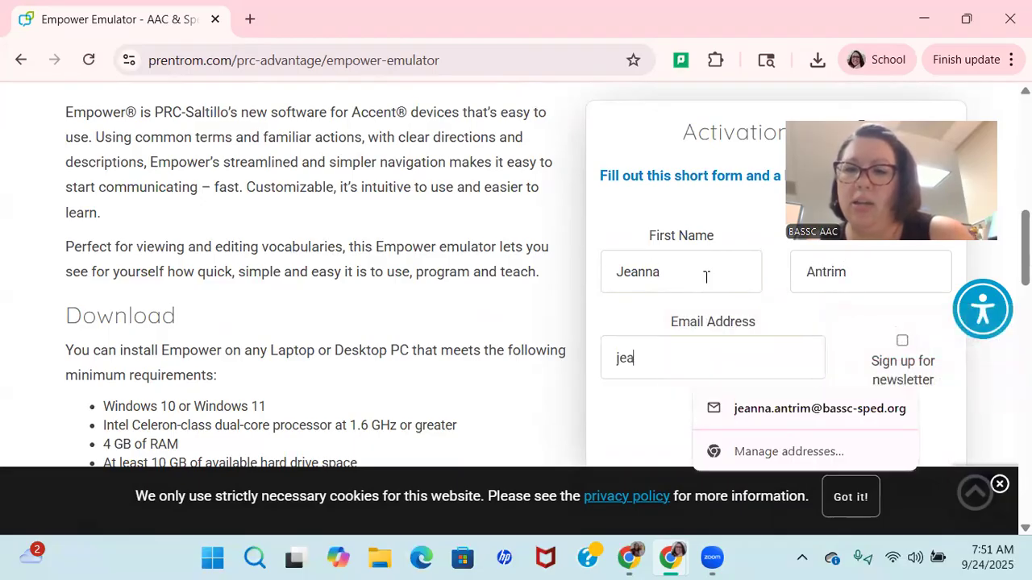
left_click(772, 415)
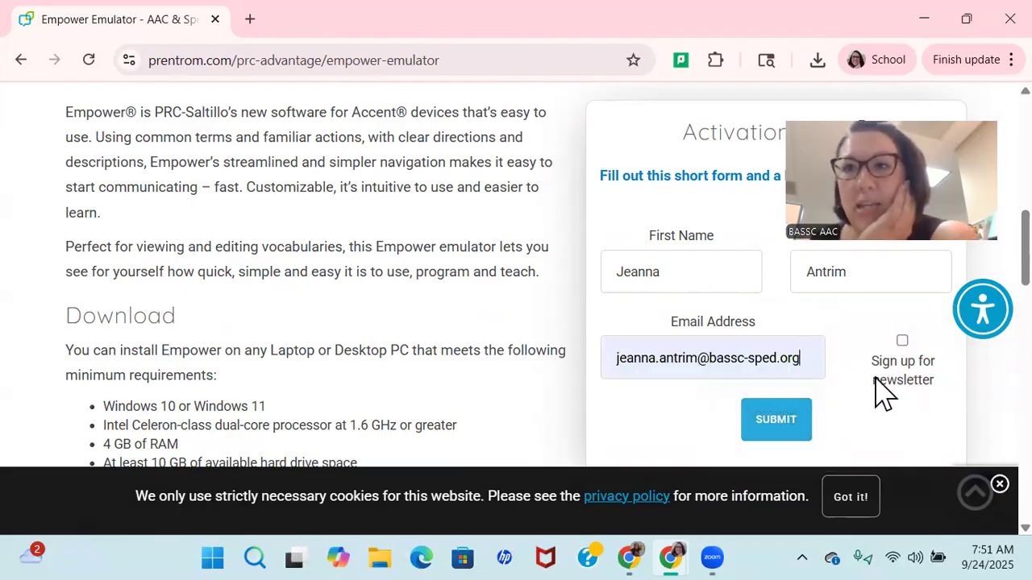
left_click(800, 426)
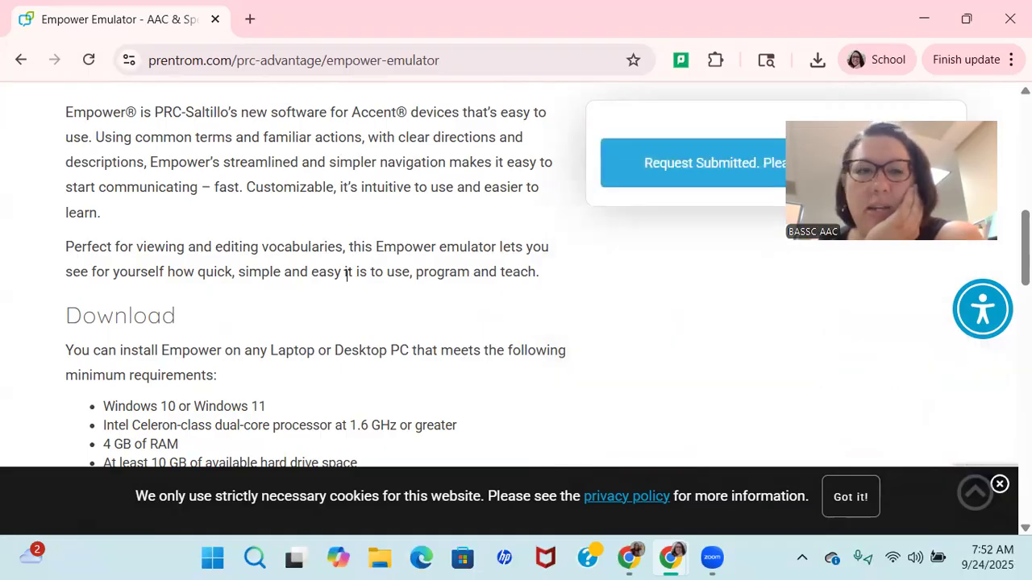
scroll(347, 274, "down", 2)
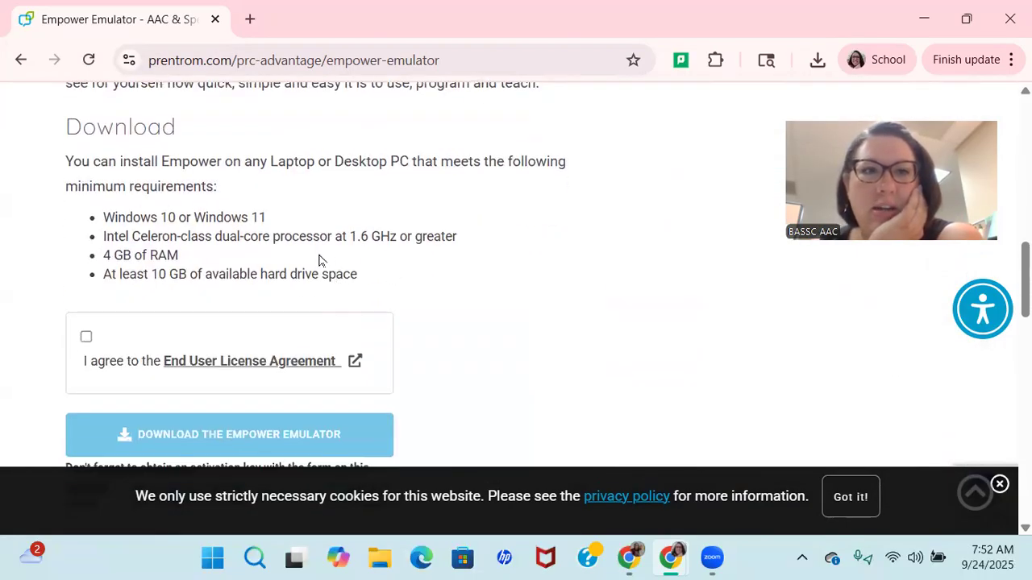
Step: Agree to the End User License Agreement and download the EmpowerInstall_1.28 installer
scroll(320, 260, "down", 2)
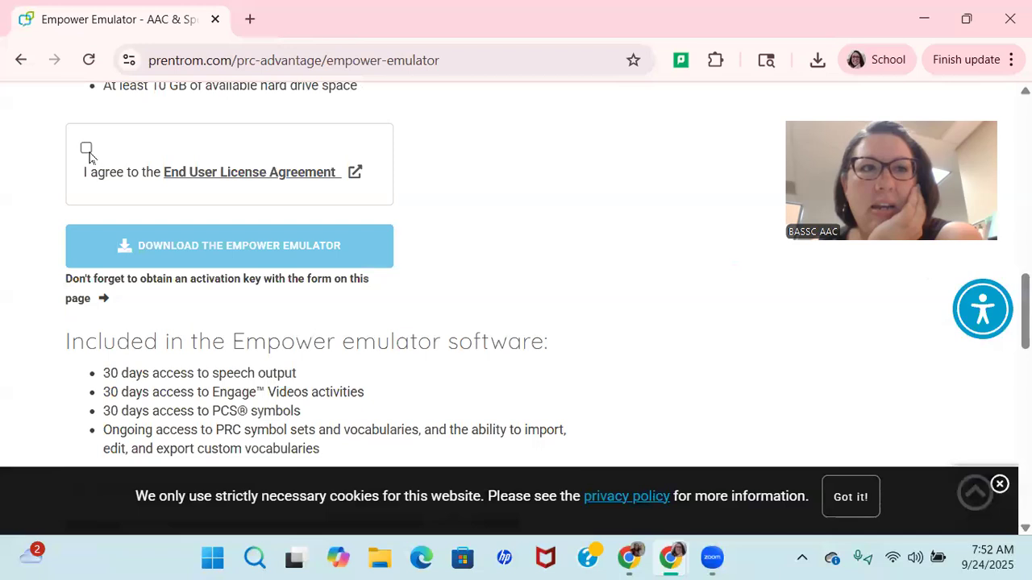
left_click(86, 148)
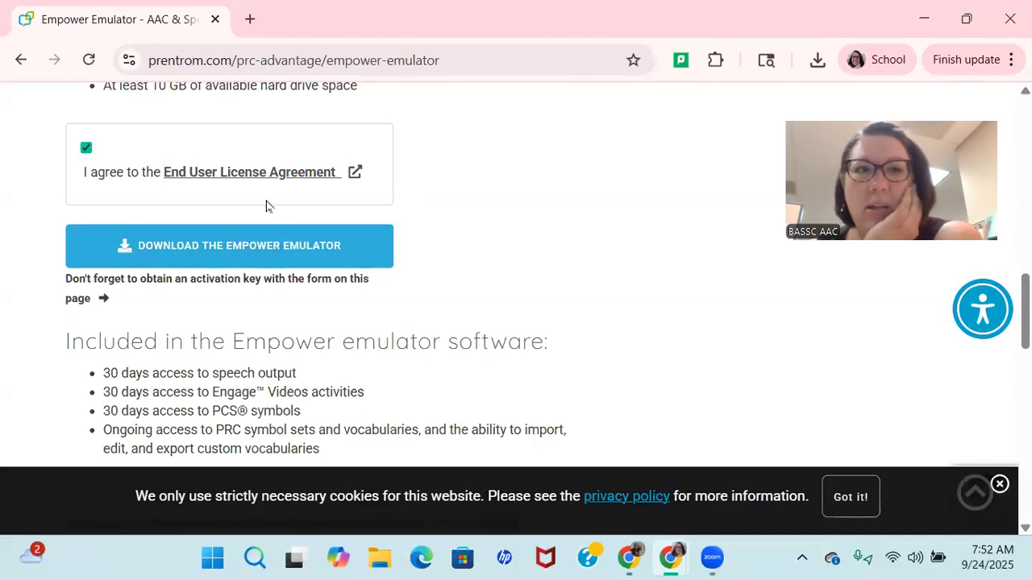
left_click(211, 257)
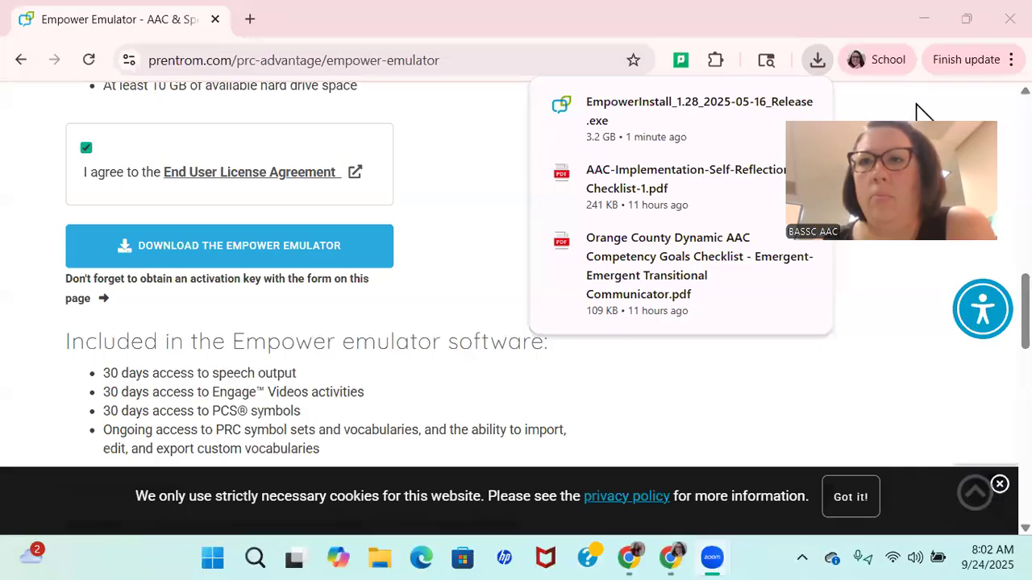
Step: Run the downloaded EmpowerInstall .exe from Chrome's downloads list
left_click(816, 64)
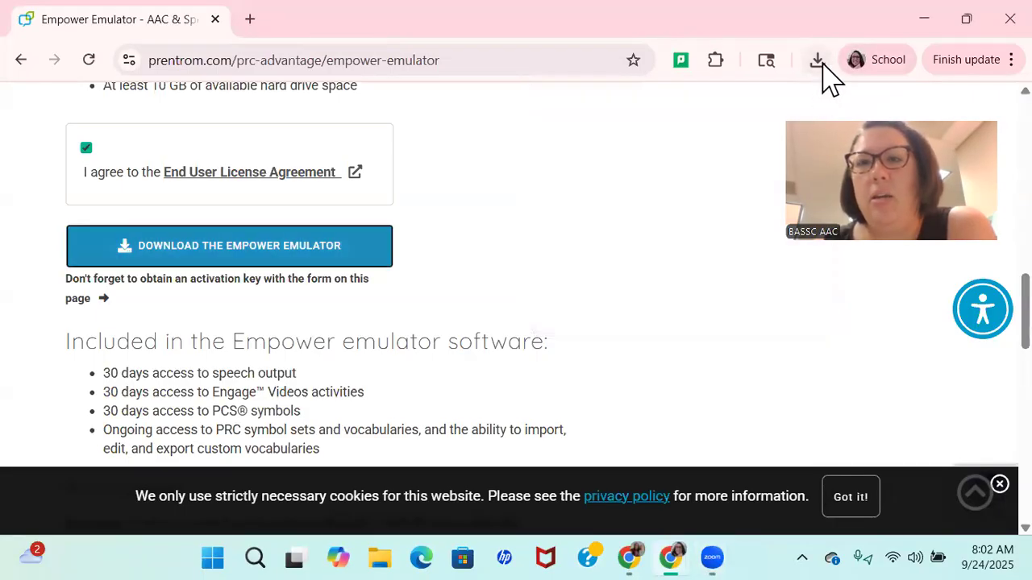
left_click(817, 62)
left_click(651, 158)
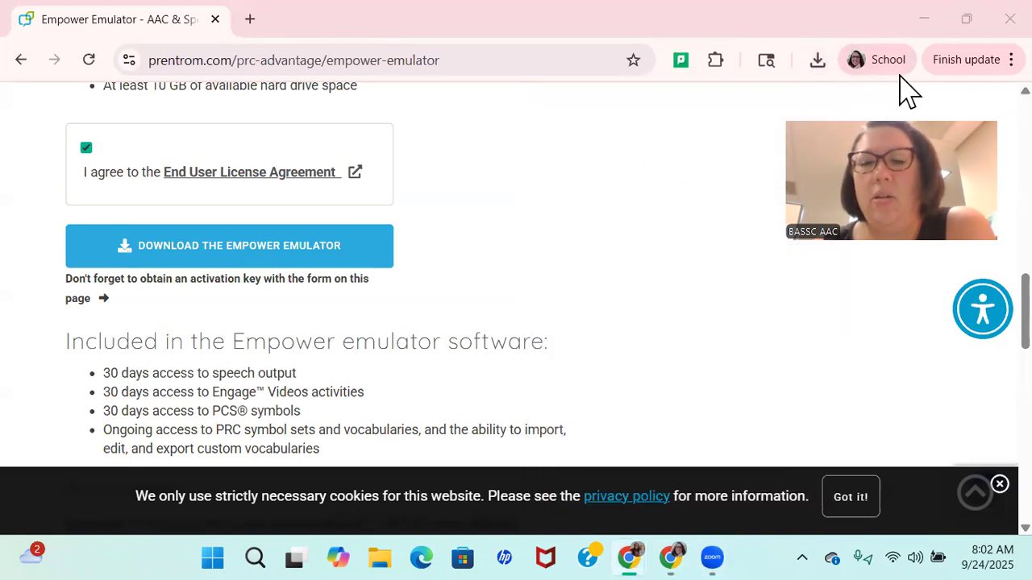
Step: Bring the Chrome window back and launch the EmpowerInstall installer again from recent downloads
left_click(938, 28)
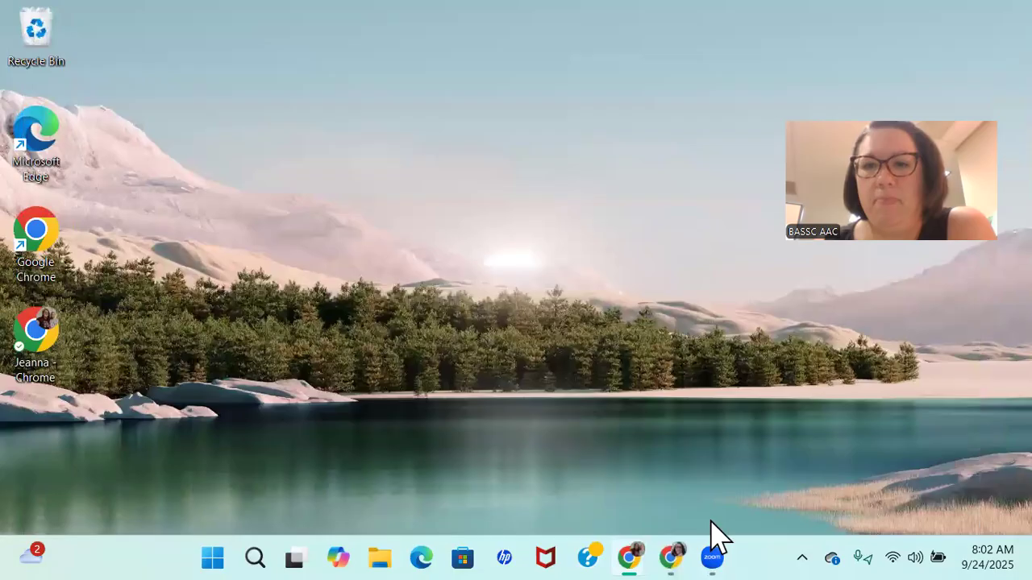
mouse_move(714, 541)
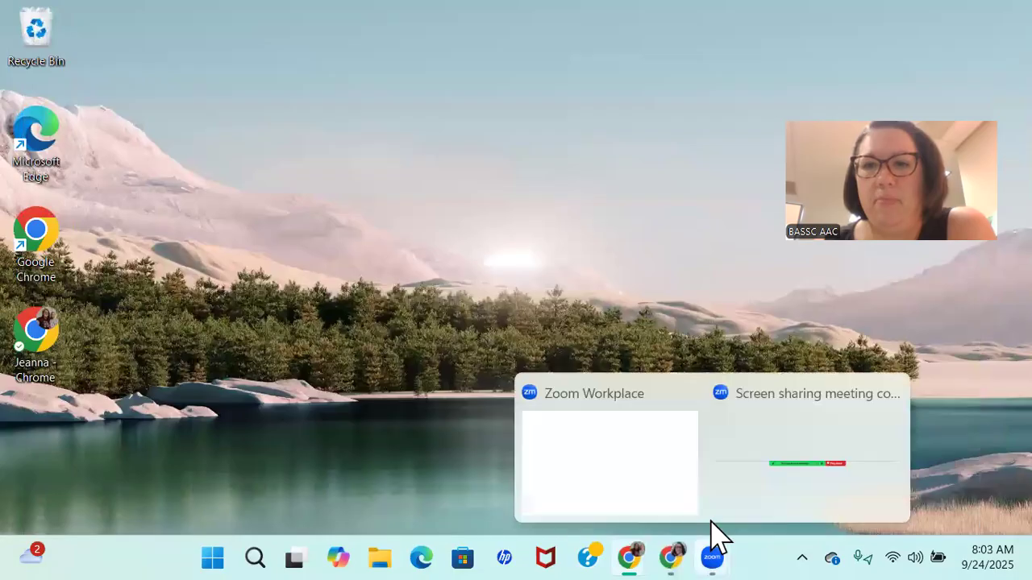
left_click(790, 410)
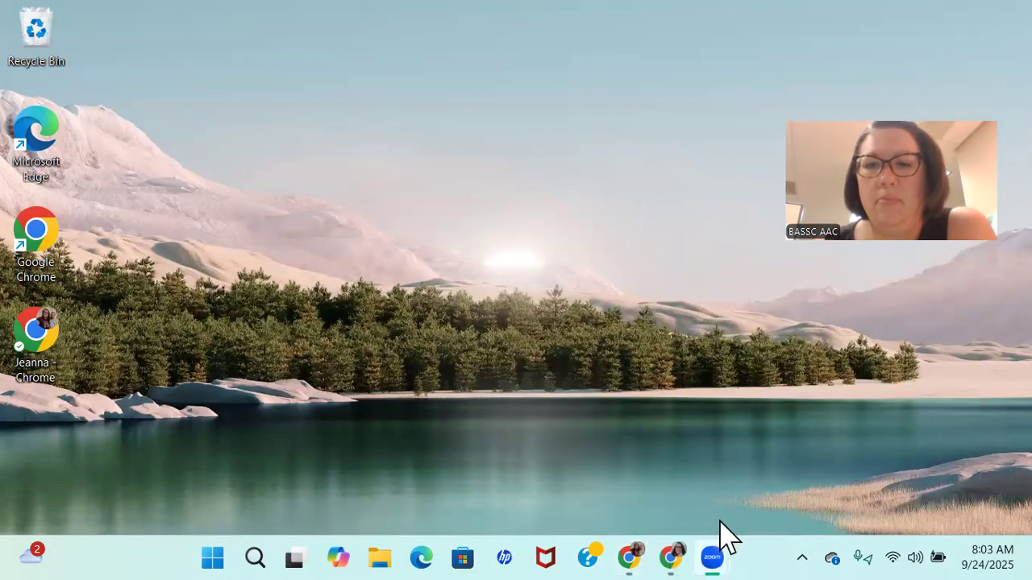
mouse_move(720, 537)
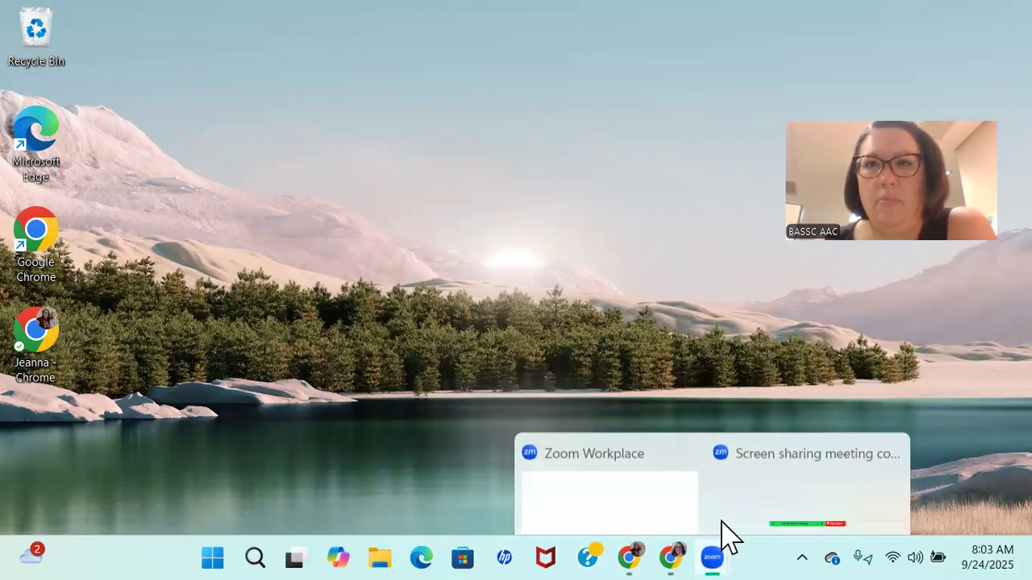
mouse_move(679, 537)
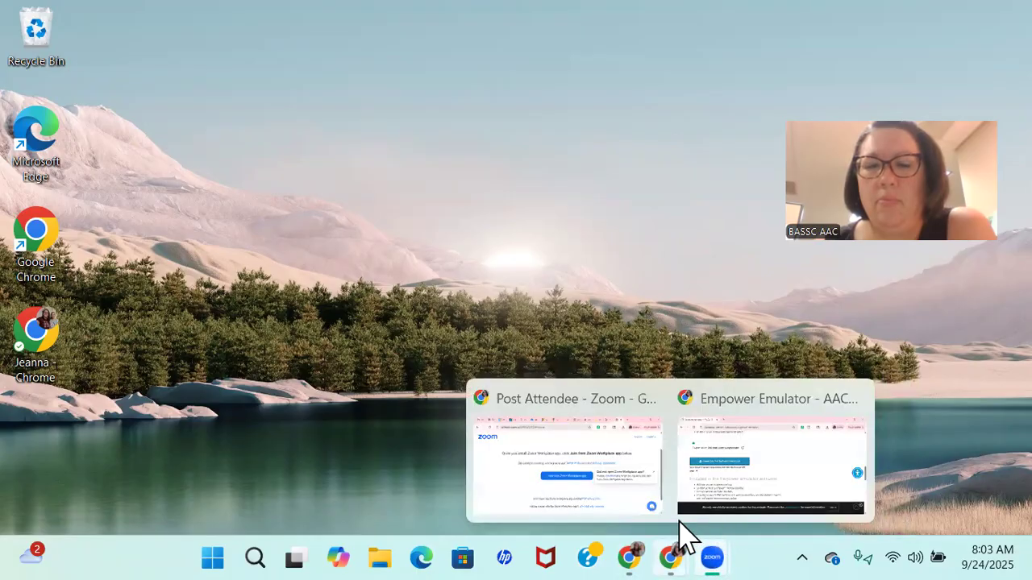
left_click(769, 416)
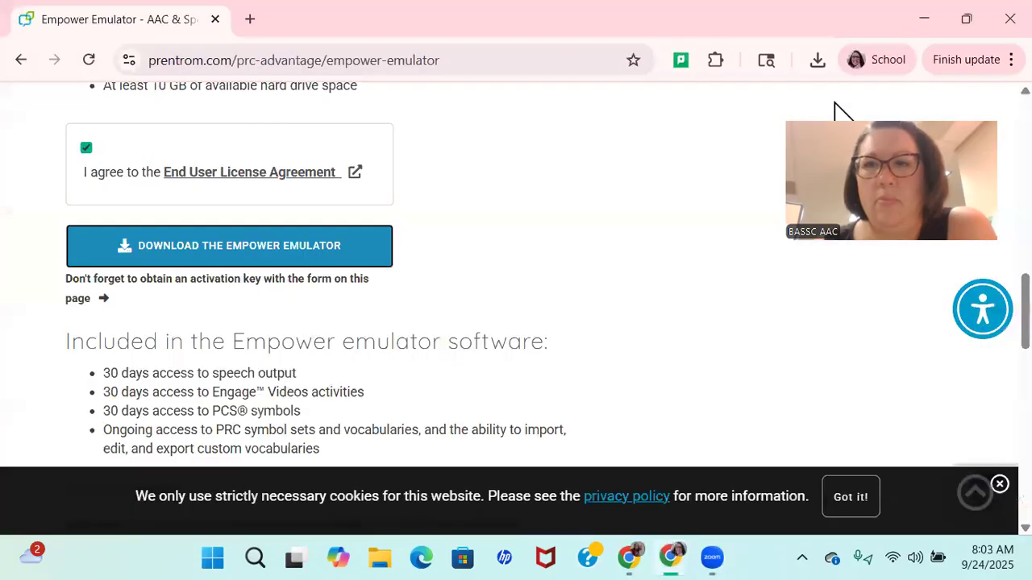
left_click(817, 60)
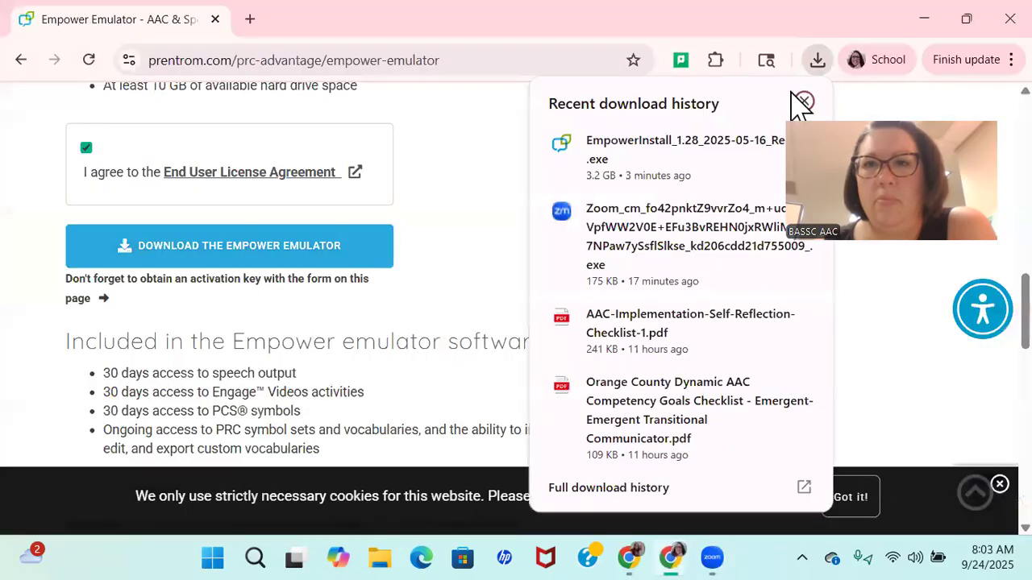
left_click(653, 162)
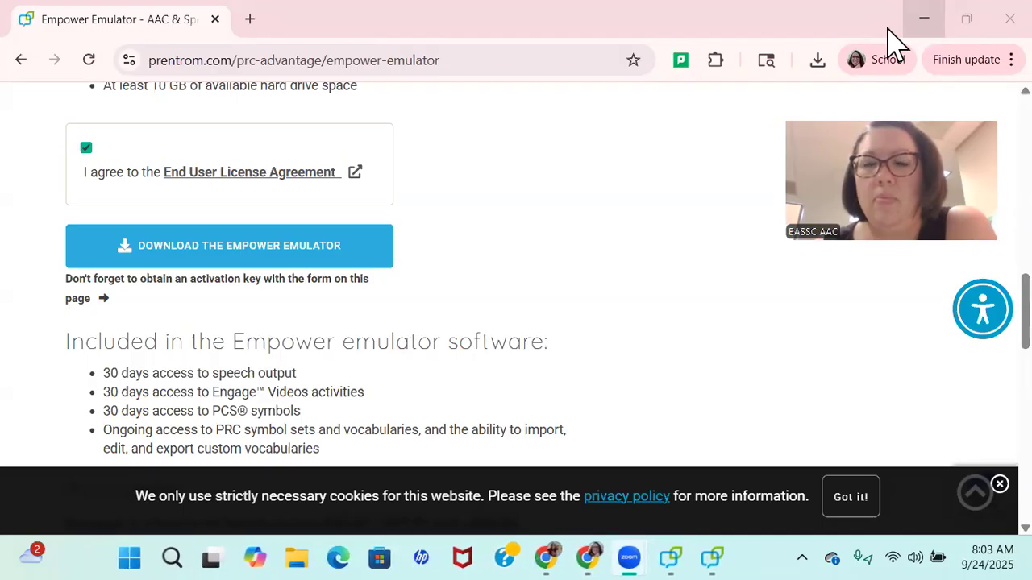
Step: Complete Empower Setup with Launch Empower checked and the desktop shortcut kept
left_click(888, 31)
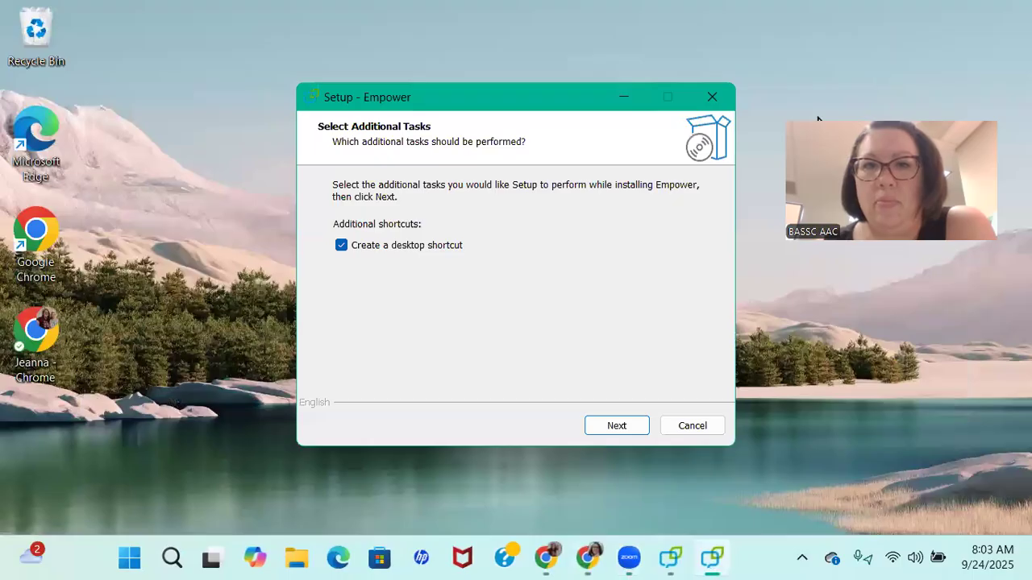
left_click(627, 432)
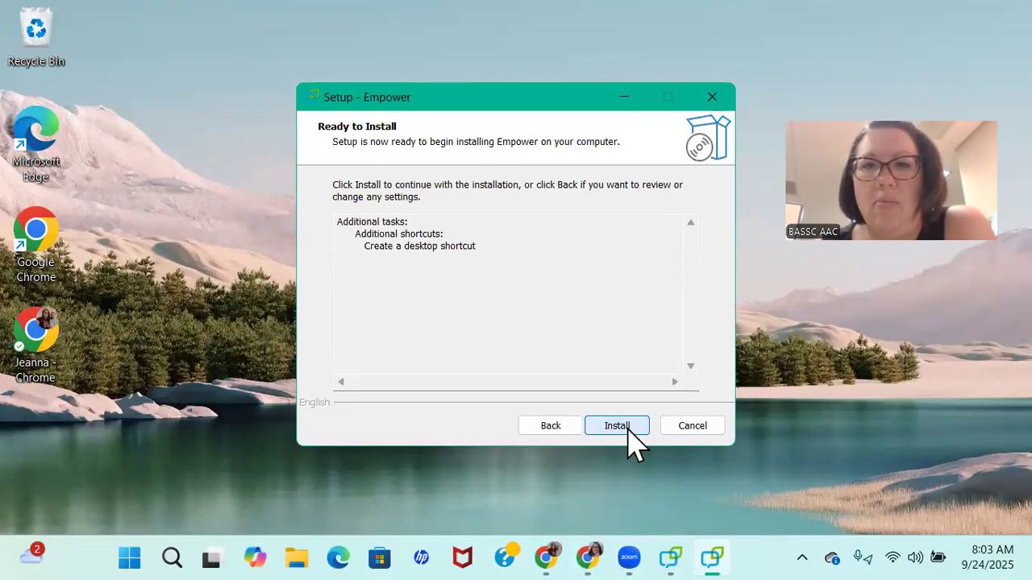
left_click(629, 428)
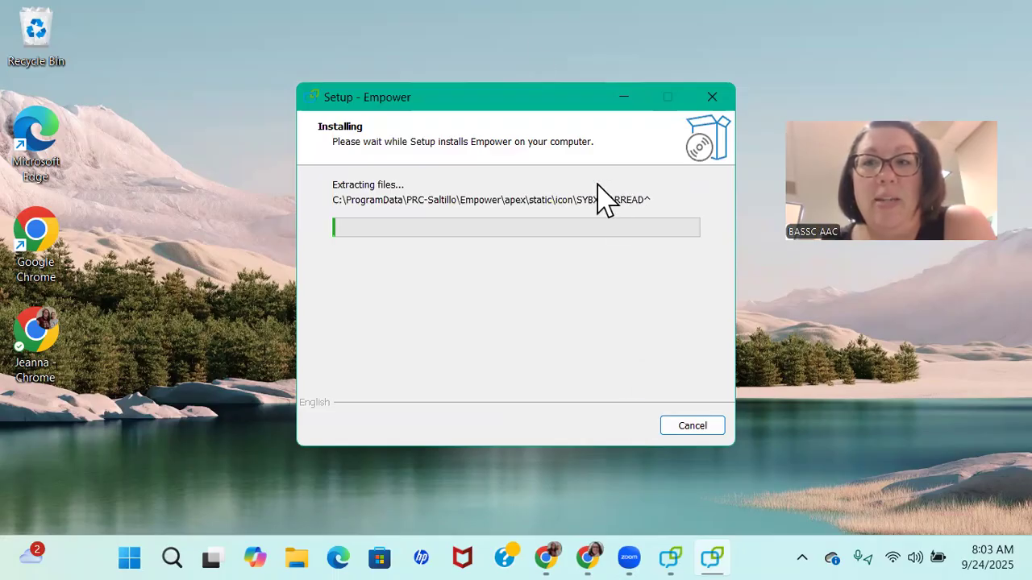
left_click(784, 41)
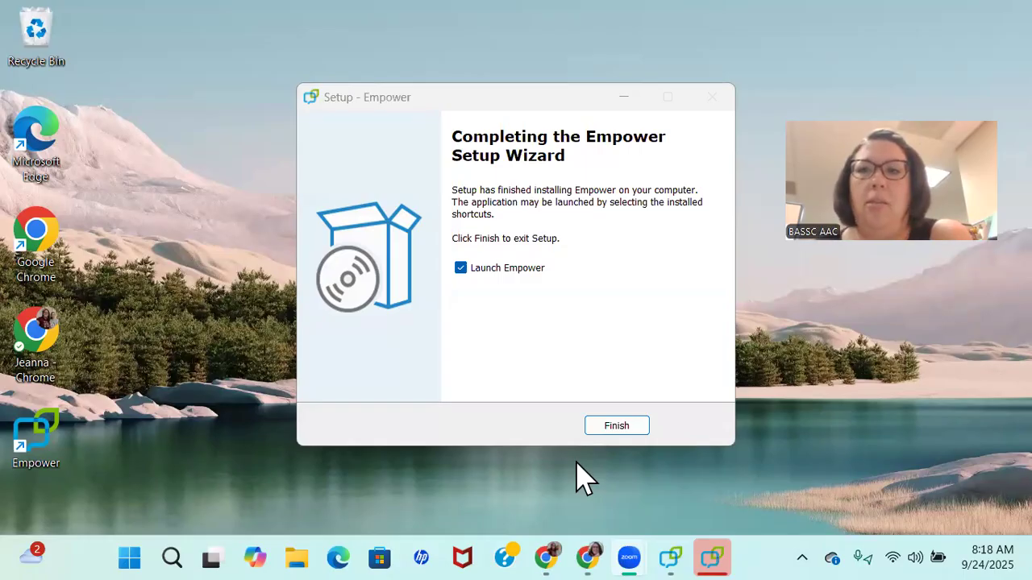
left_click(618, 427)
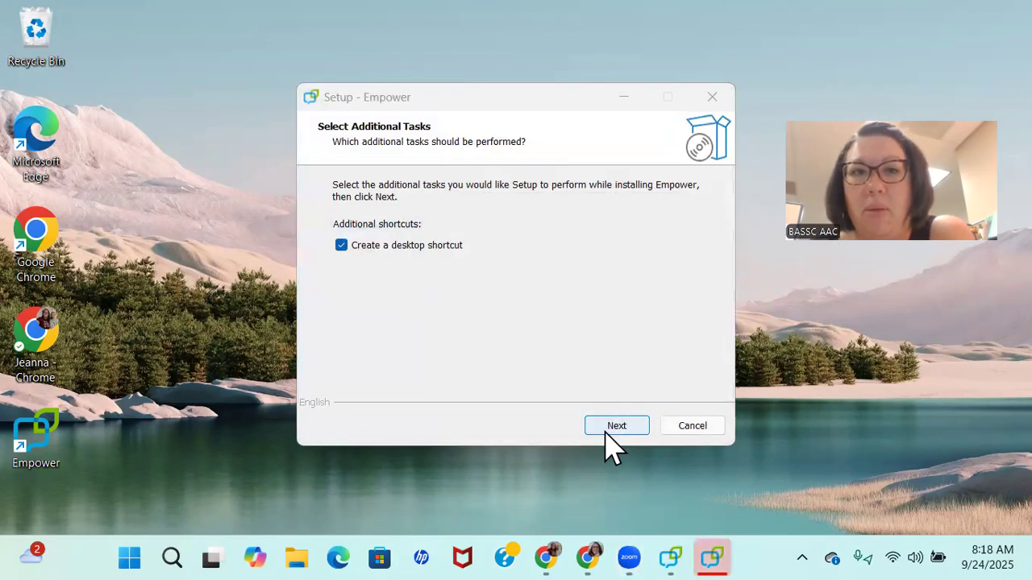
left_click(617, 425)
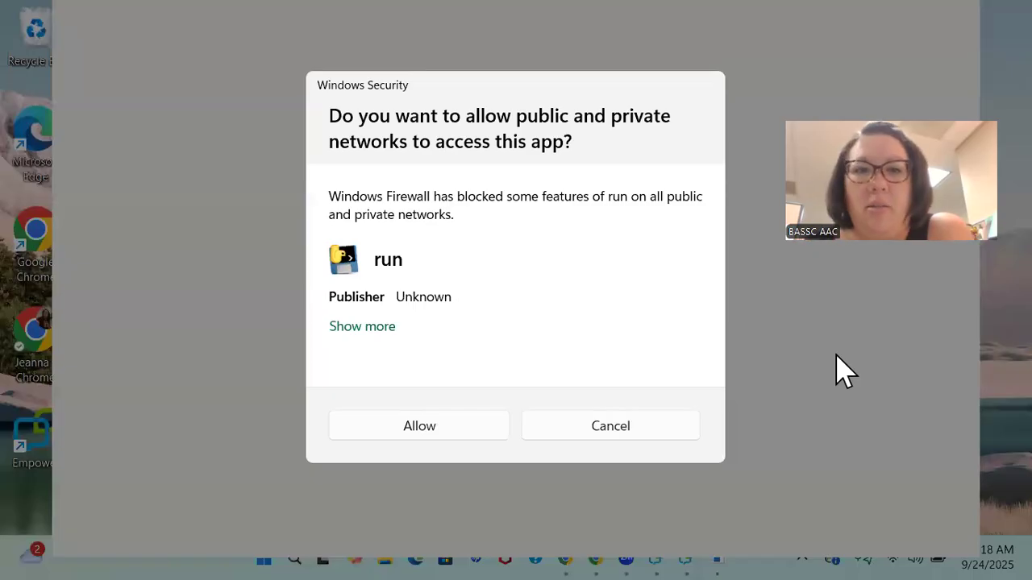
Step: Allow run, run_logger and run_daphne through Windows Firewall
left_click(486, 438)
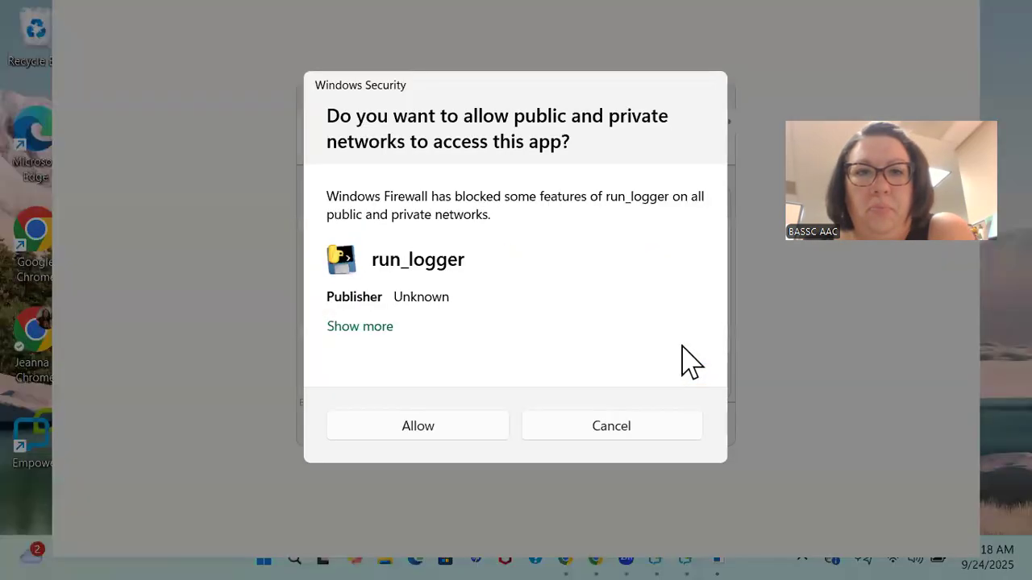
left_click(456, 431)
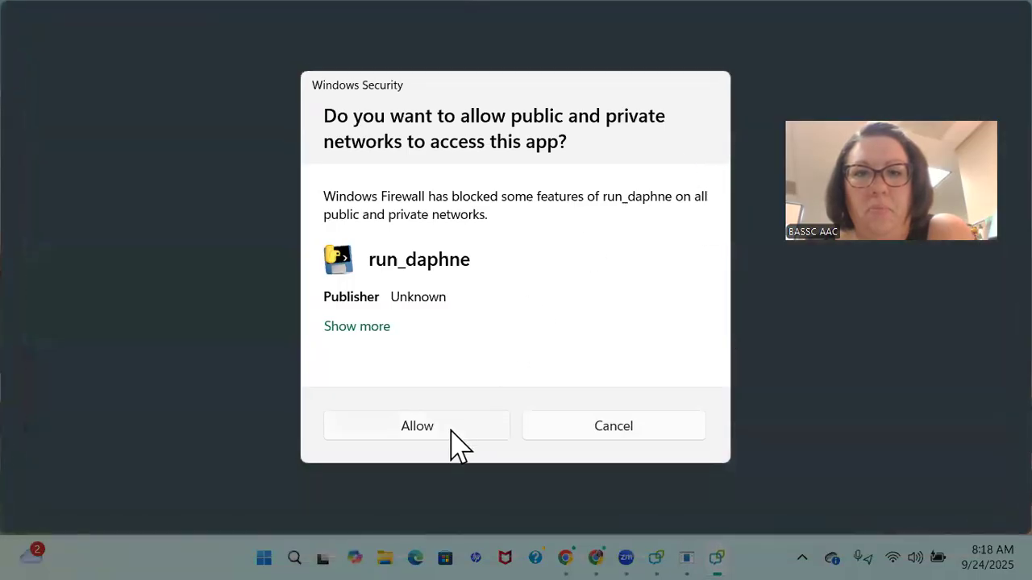
left_click(454, 432)
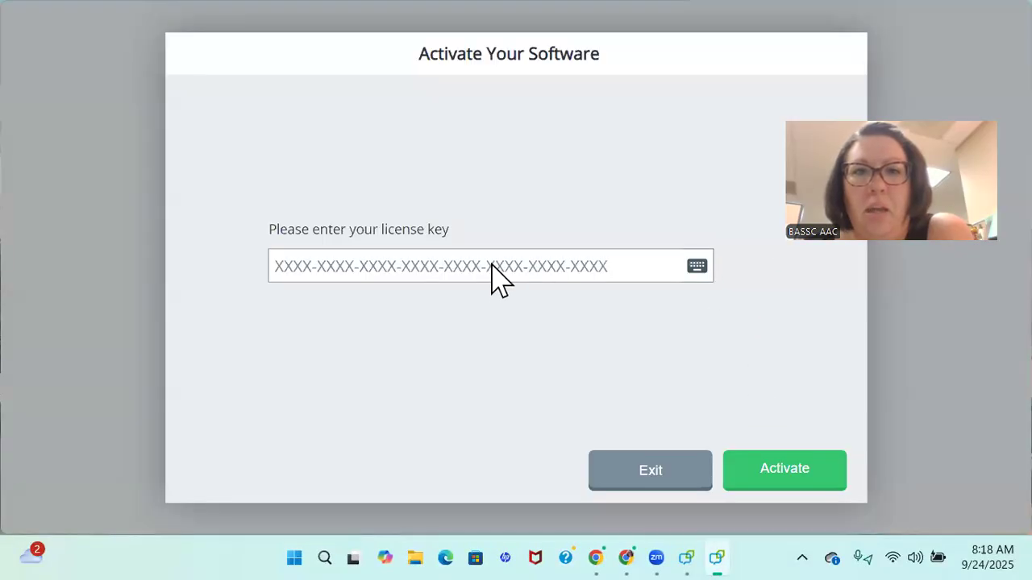
Step: Enter the product licence key in the Activate Your Software field using the on-screen keyboard
left_click(492, 268)
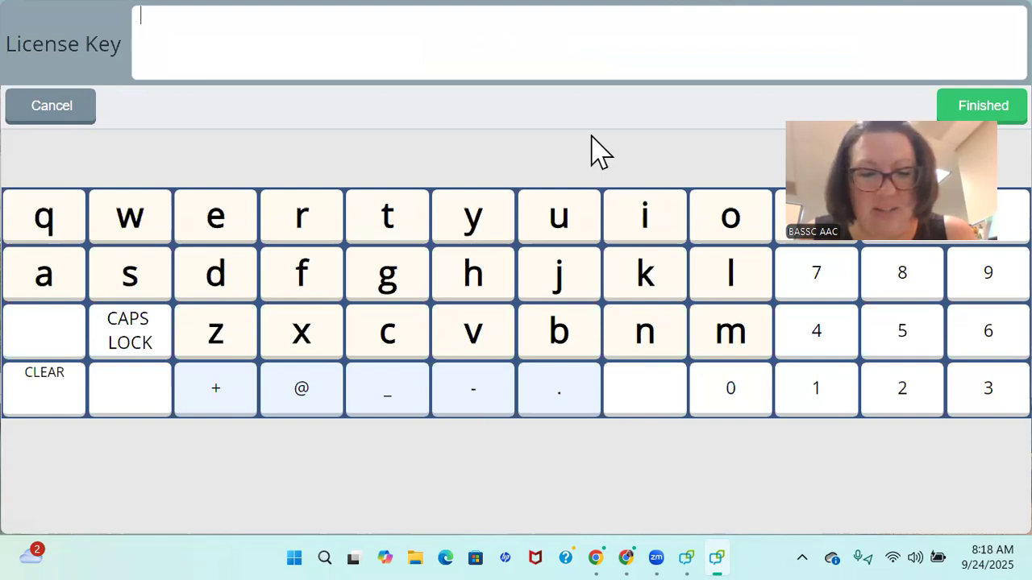
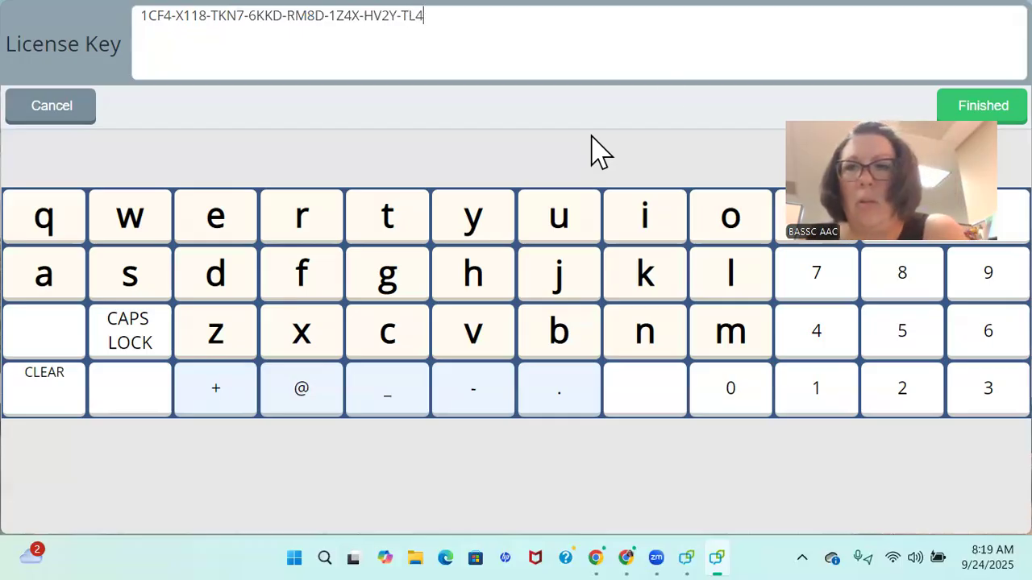
left_click(961, 109)
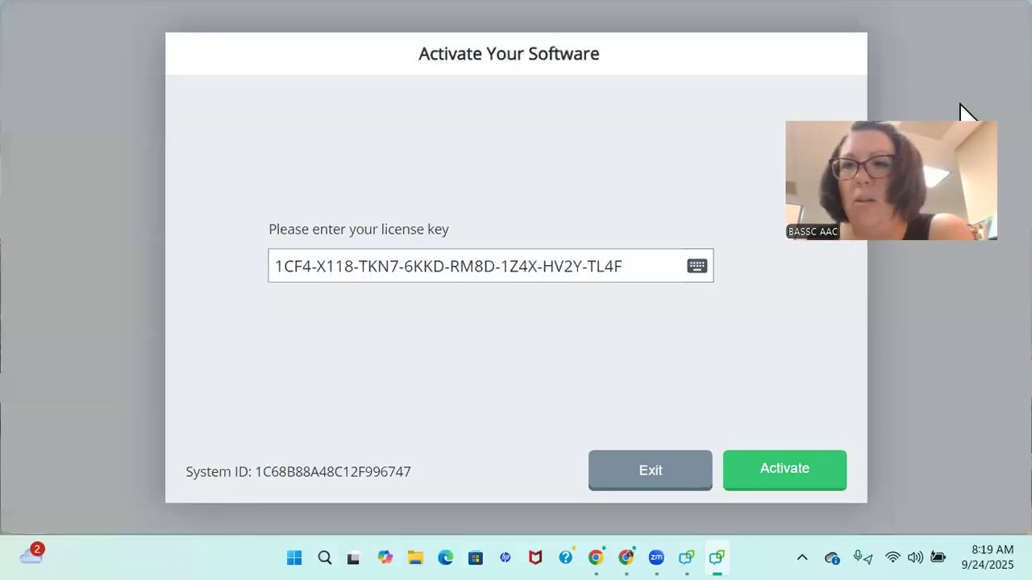
Step: Activate Empower, then agree to the EULA and to anonymous usage data sharing
left_click(798, 478)
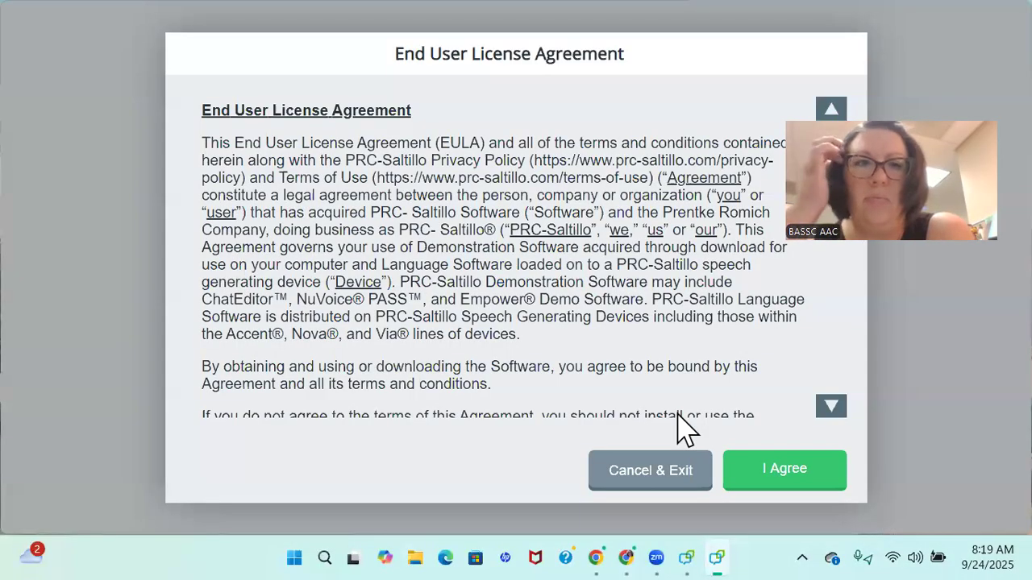
left_click(756, 477)
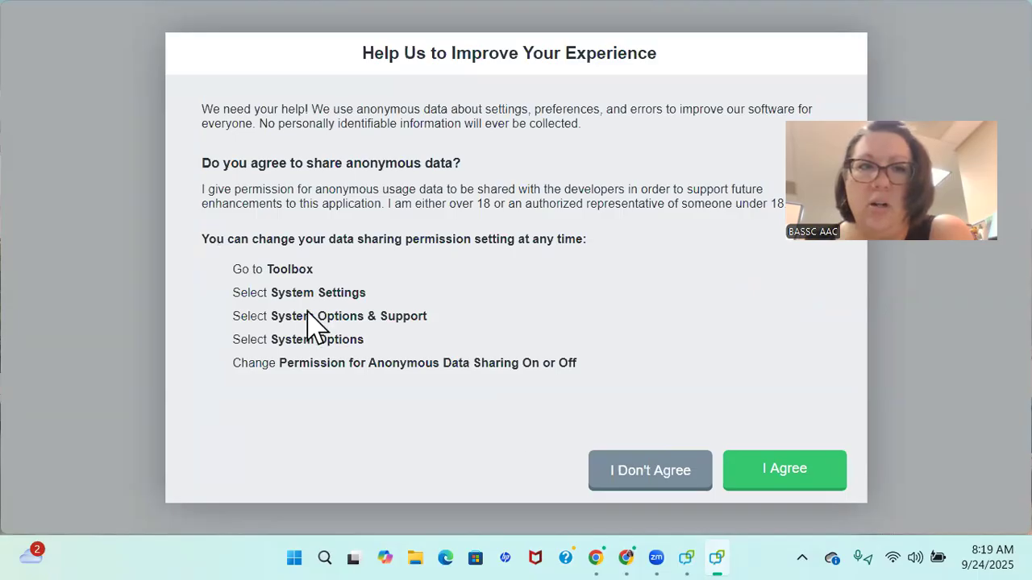
left_click(755, 476)
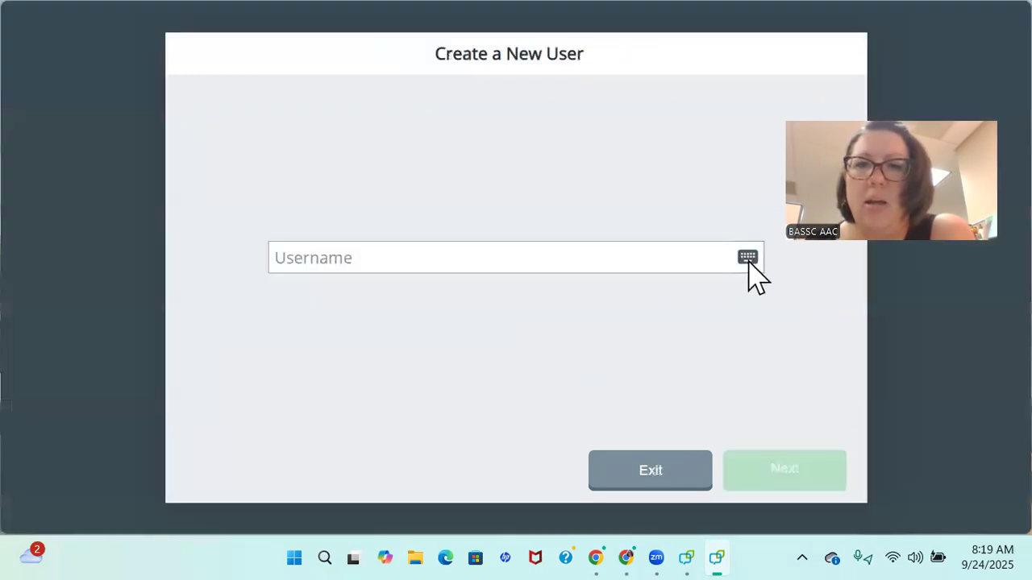
Step: Type the new user's name in Create a New User and continue to vocabulary selection
left_click(747, 258)
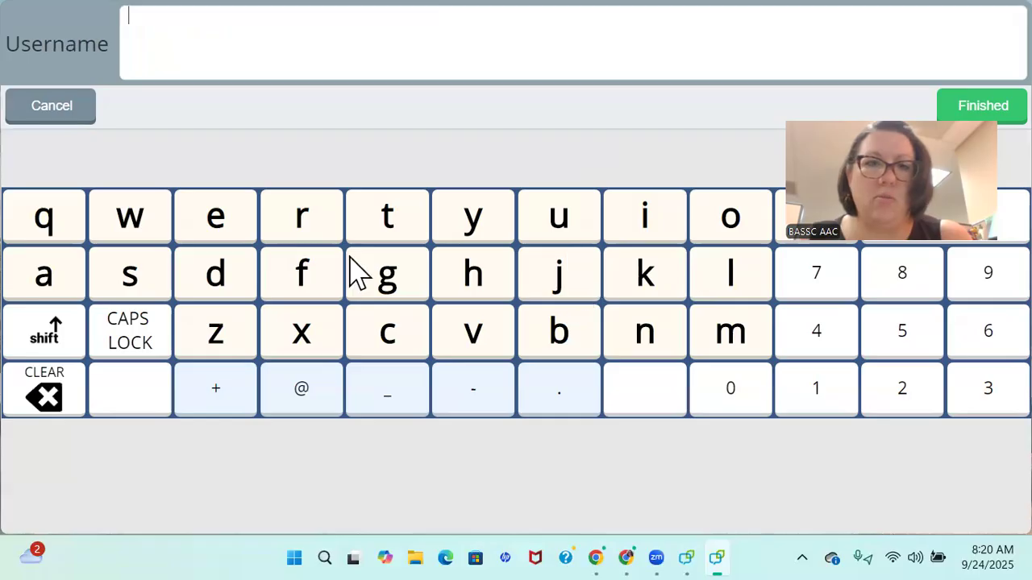
type("j")
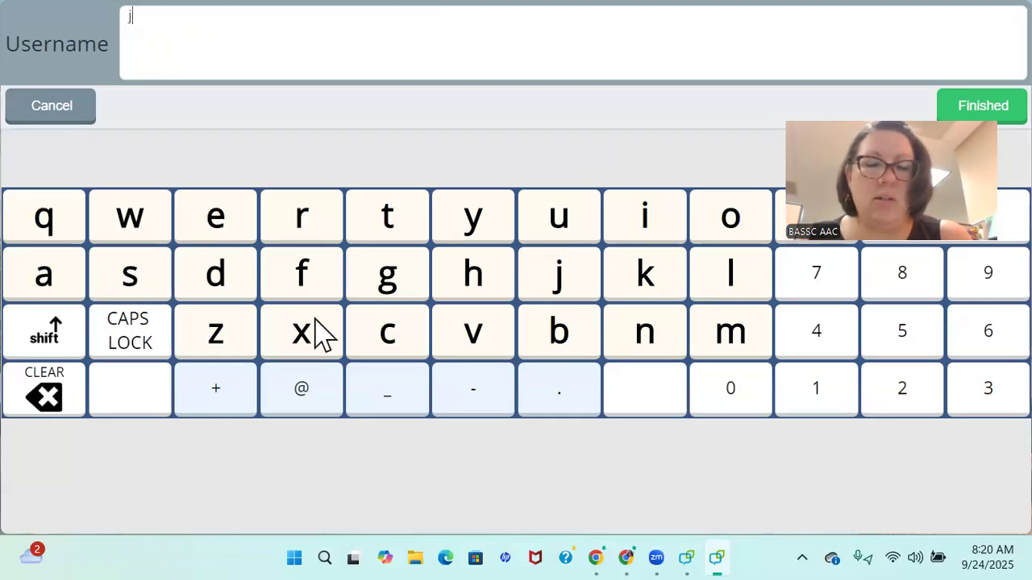
type("ea")
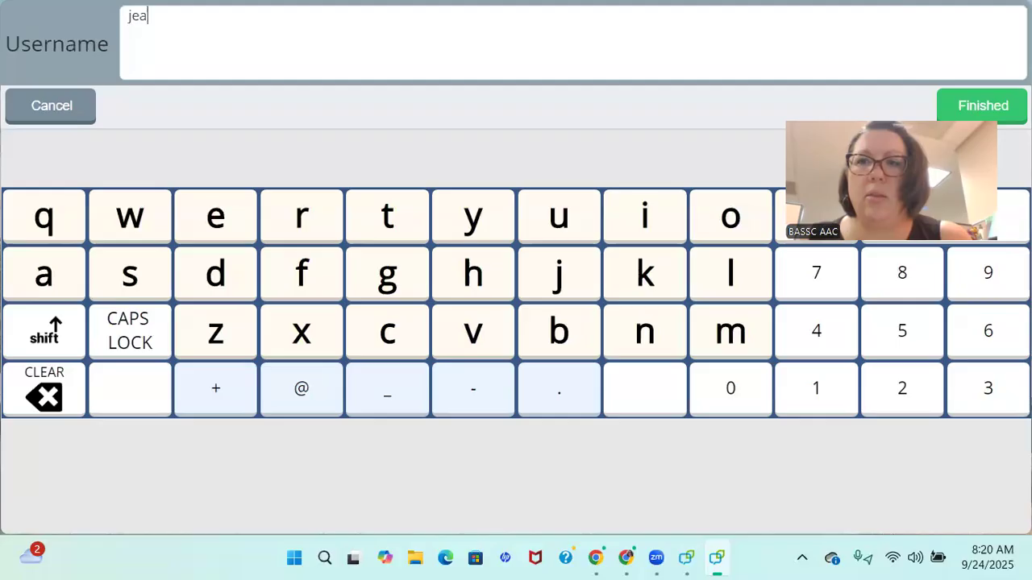
type("nna")
key("Return")
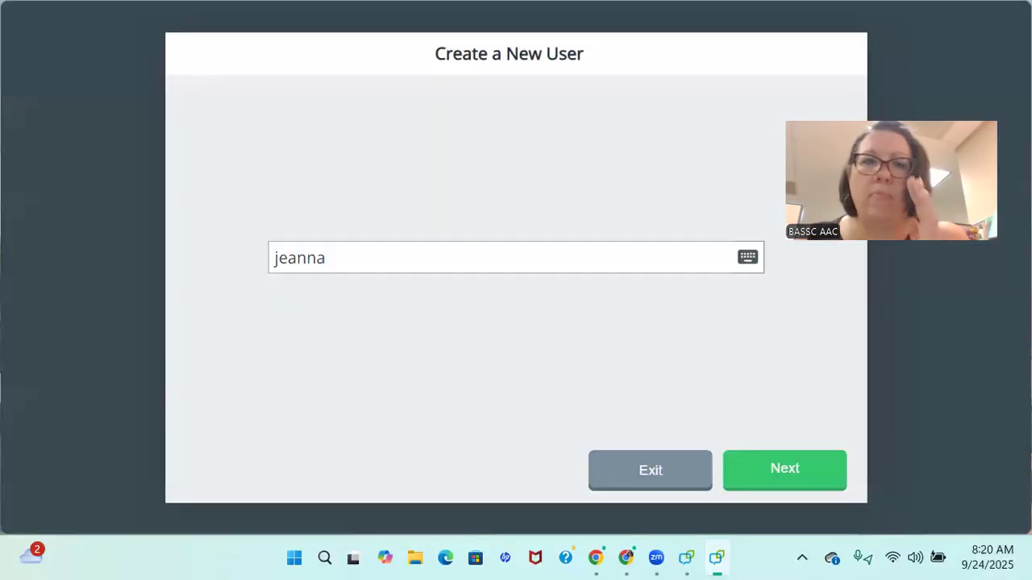
left_click(825, 465)
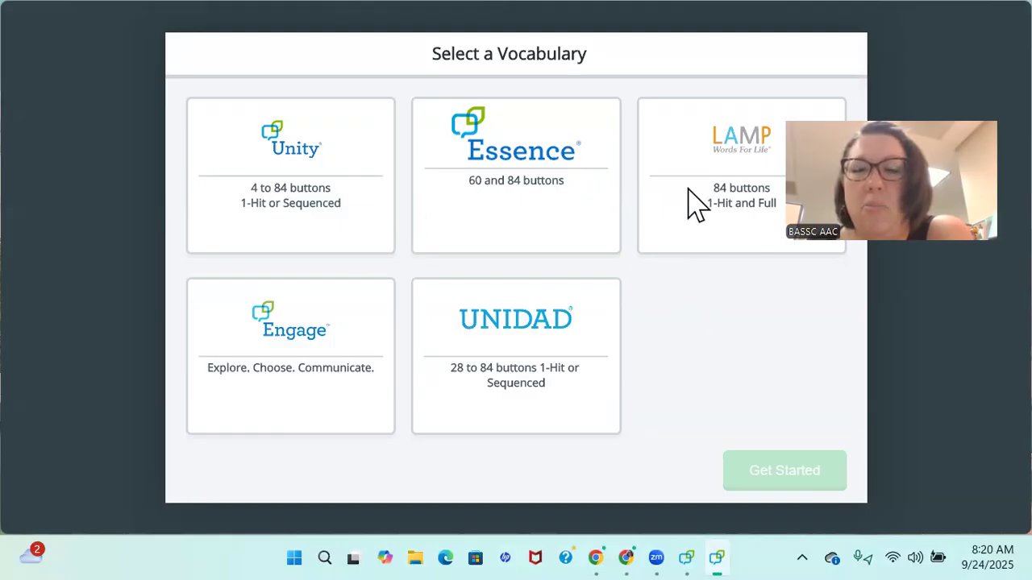
Step: Choose Unity 45 1-Hit from the Unity vocabularies and get started on its home grid
left_click(344, 211)
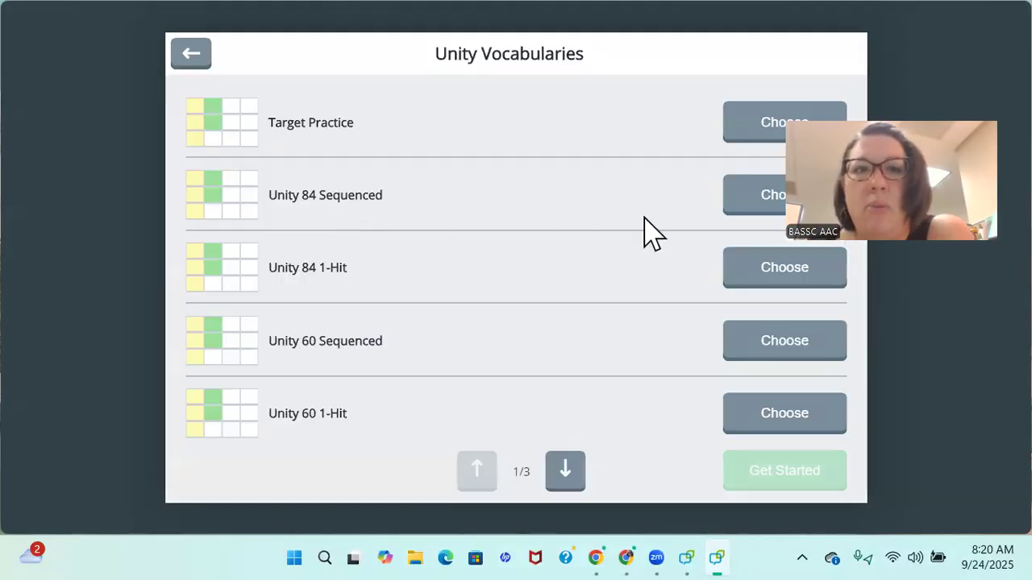
left_click(576, 477)
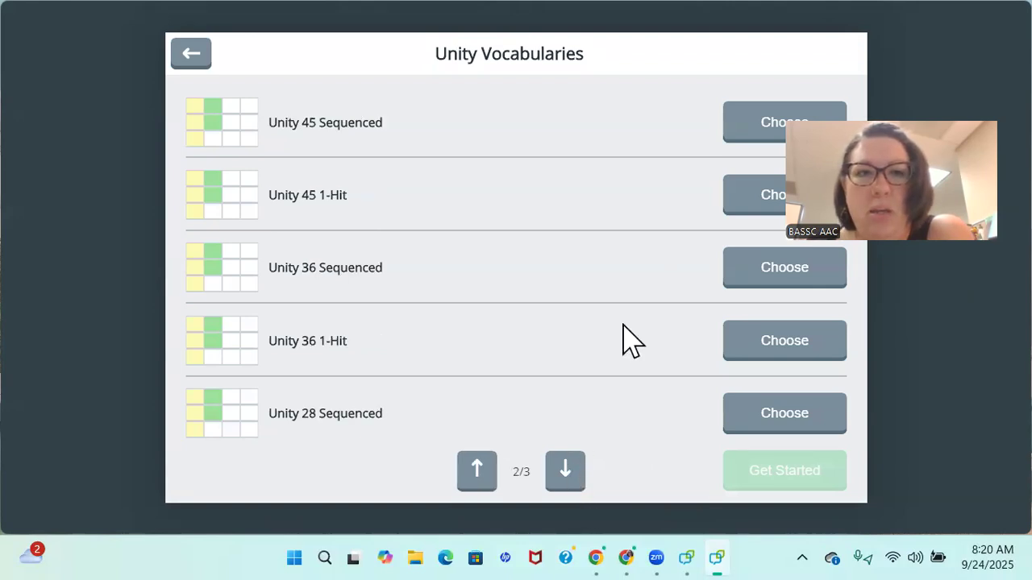
left_click(764, 200)
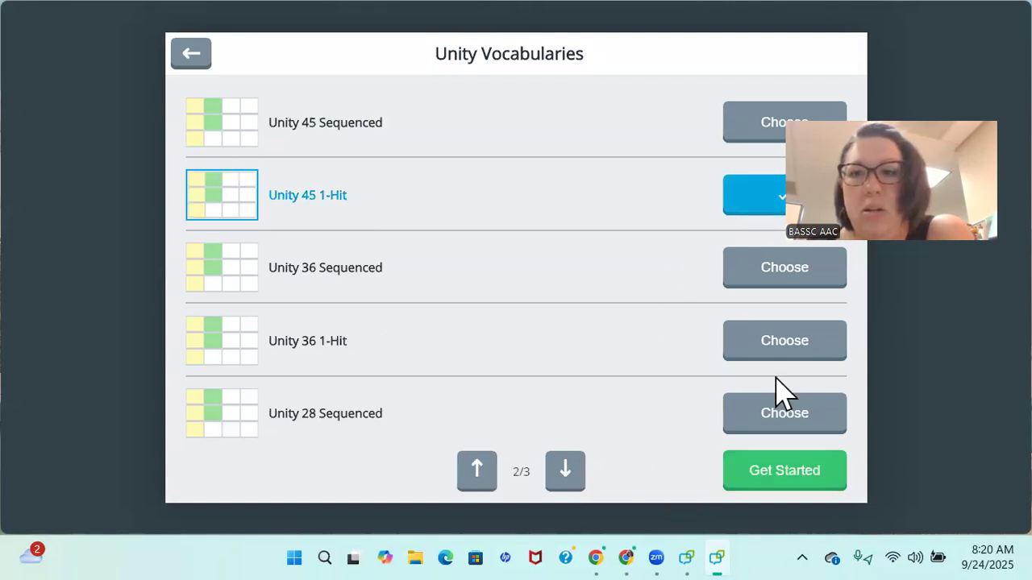
left_click(823, 482)
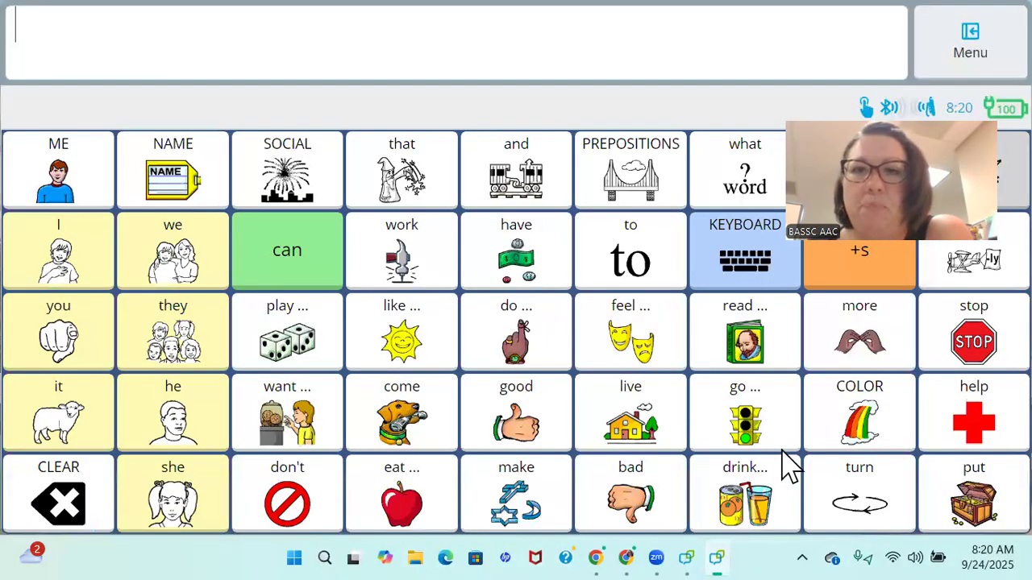
Step: Open the Toolbox and view the list of available vocabularies without changing it
left_click(957, 60)
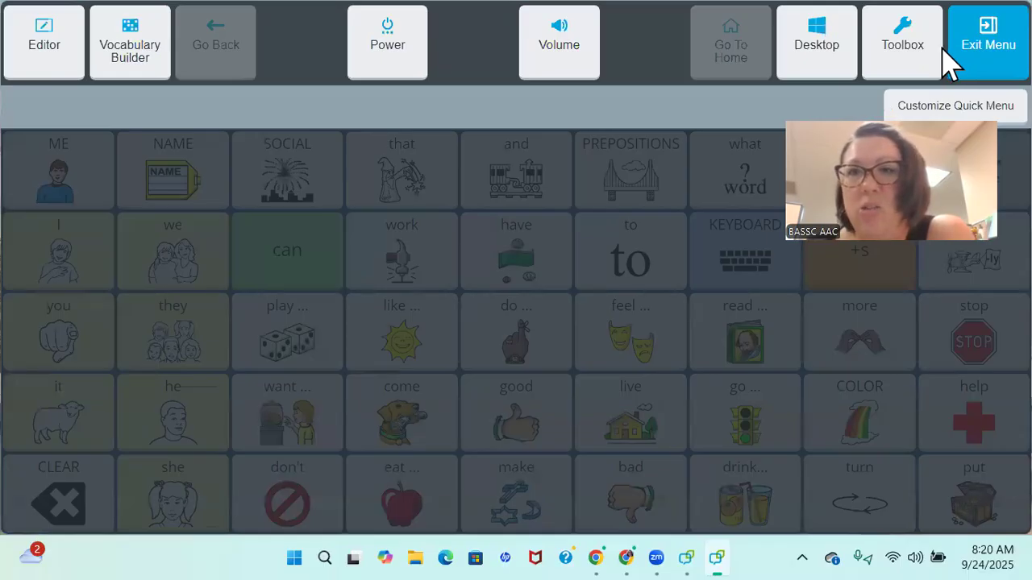
left_click(904, 53)
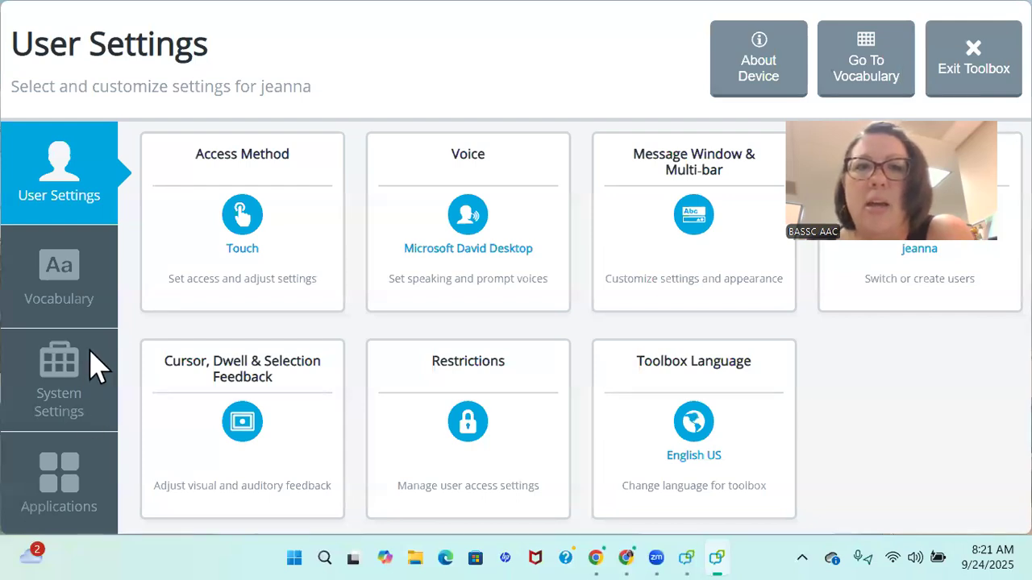
left_click(83, 305)
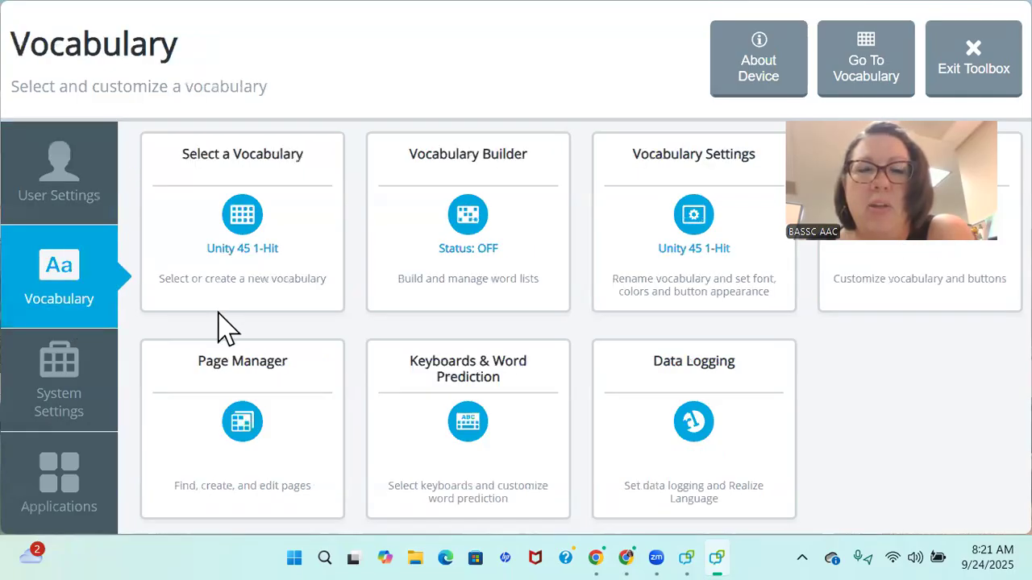
left_click(283, 257)
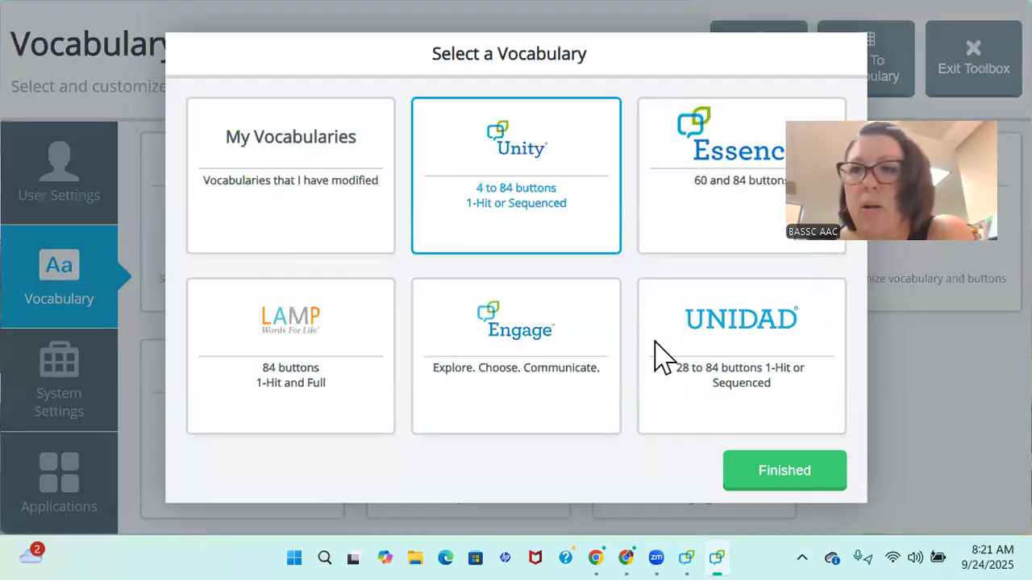
left_click(784, 483)
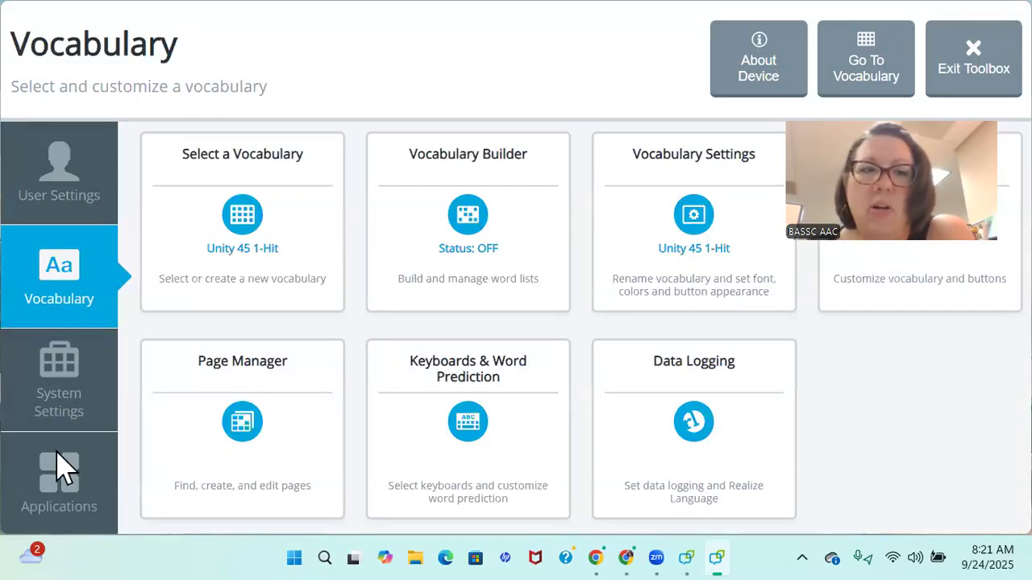
Step: Look at System Settings, then return to User Settings showing Touch access and the David voice
left_click(87, 403)
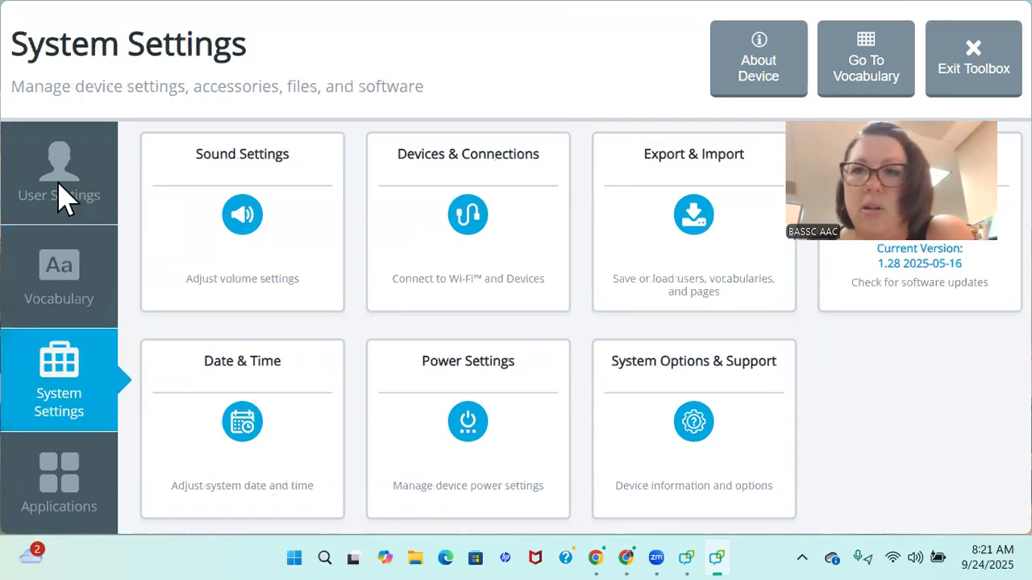
left_click(64, 198)
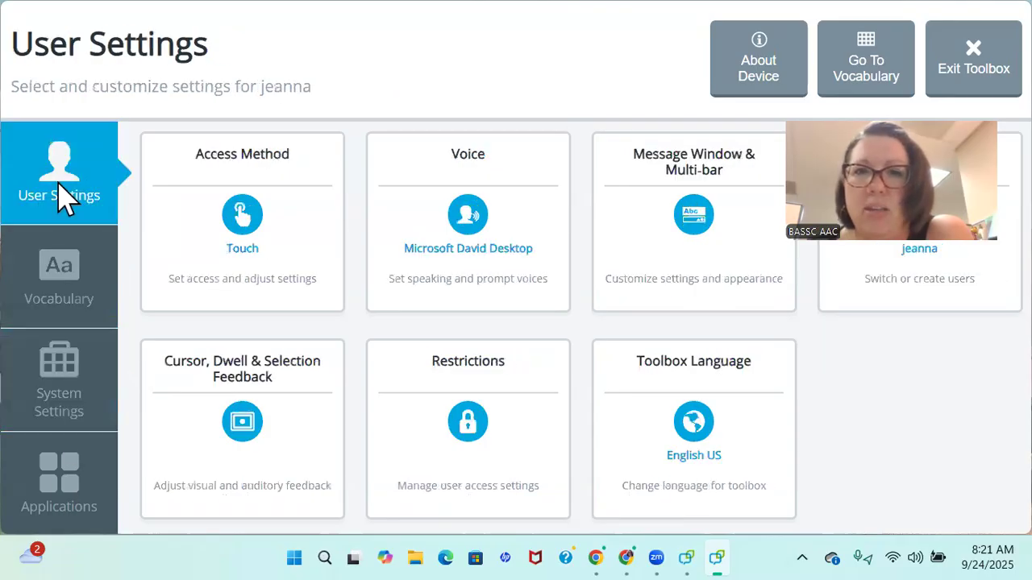
left_click(974, 68)
Step: Exit the Toolbox and turn on Vocabulary Builder with Word List as the current list
left_click(915, 63)
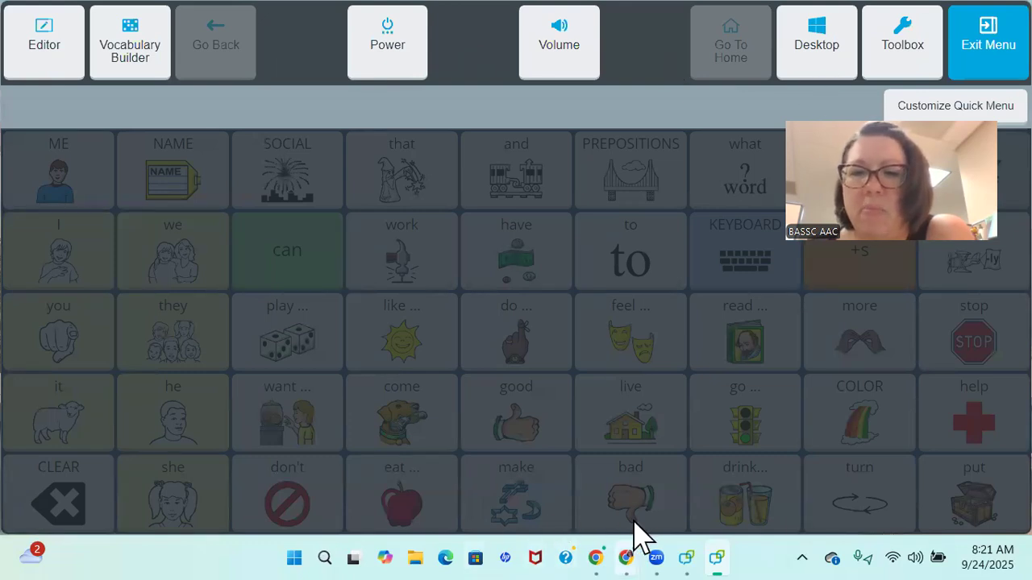
left_click(630, 556)
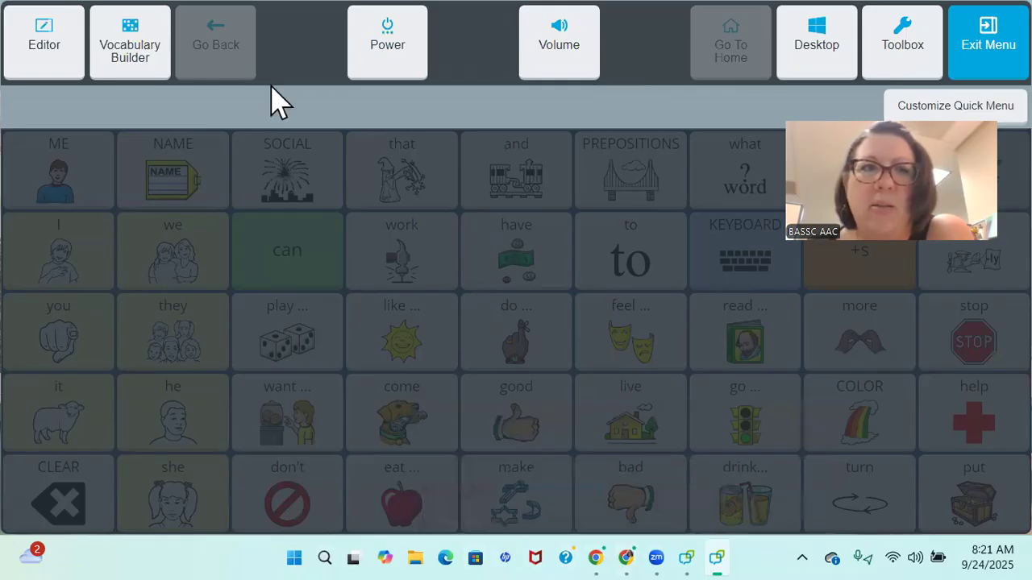
left_click(129, 71)
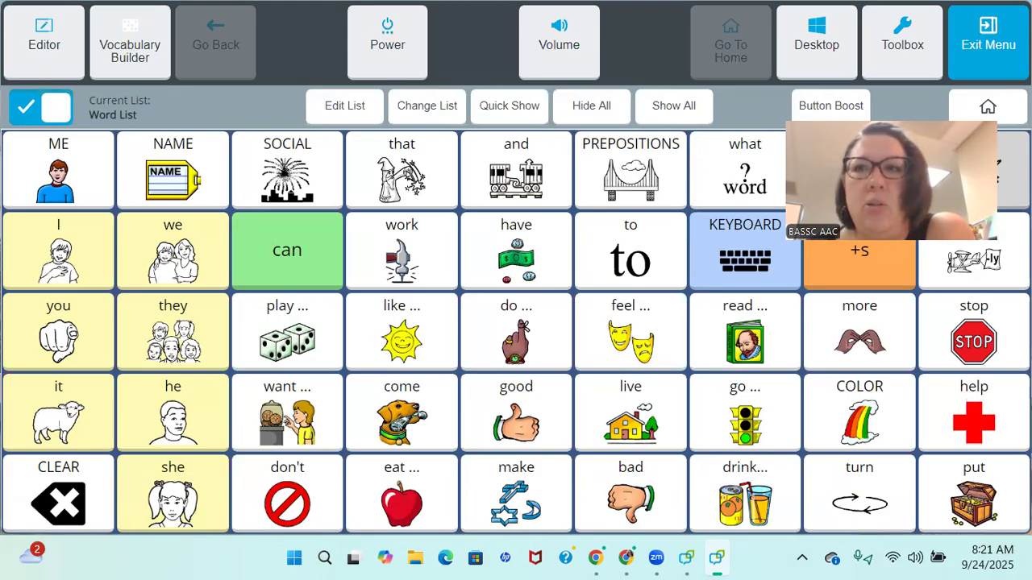
Step: In the Editor, browse the feelings, categories and toys pages, then edit an empty toys cell
left_click(28, 60)
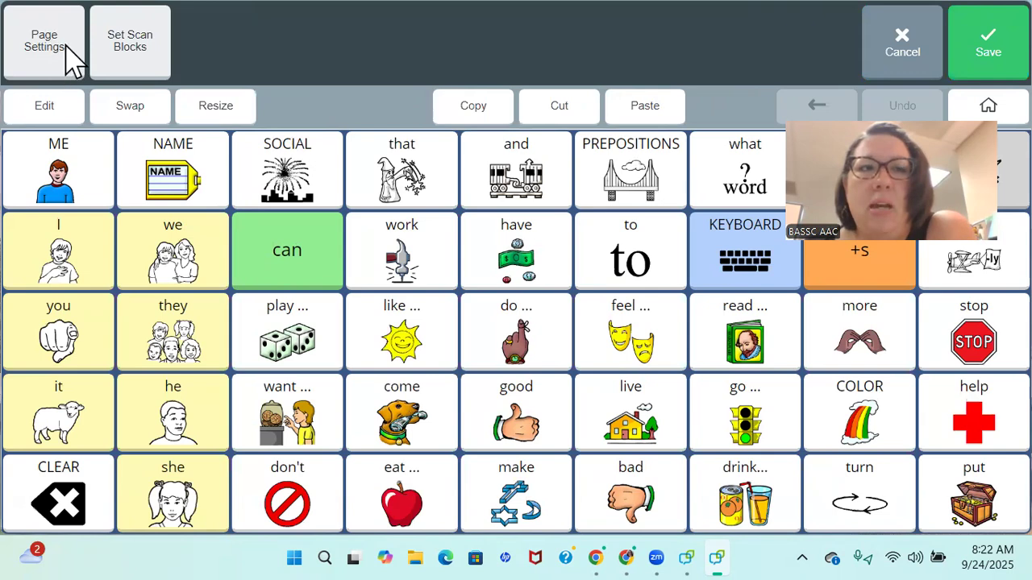
left_click(665, 364)
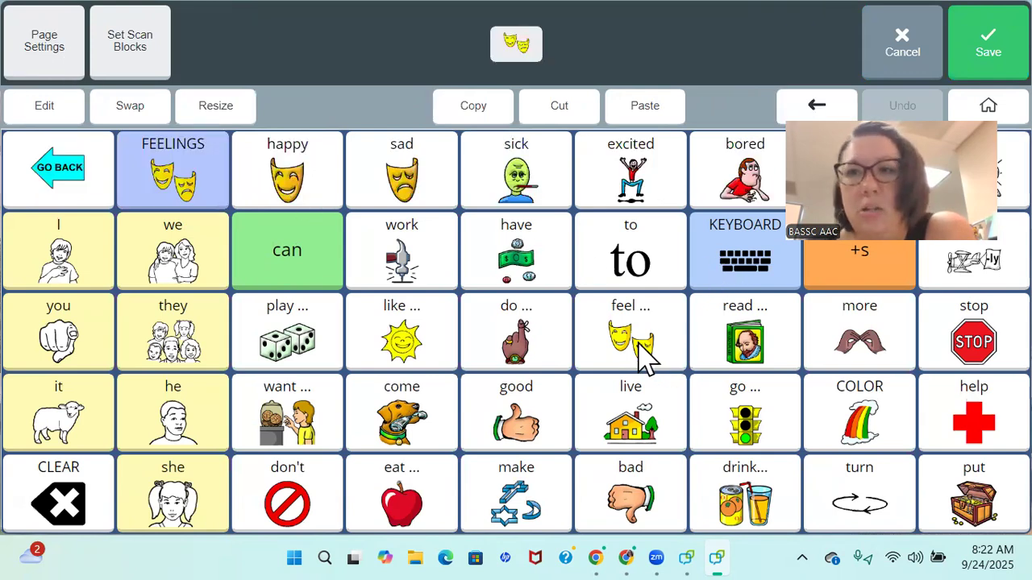
left_click(89, 188)
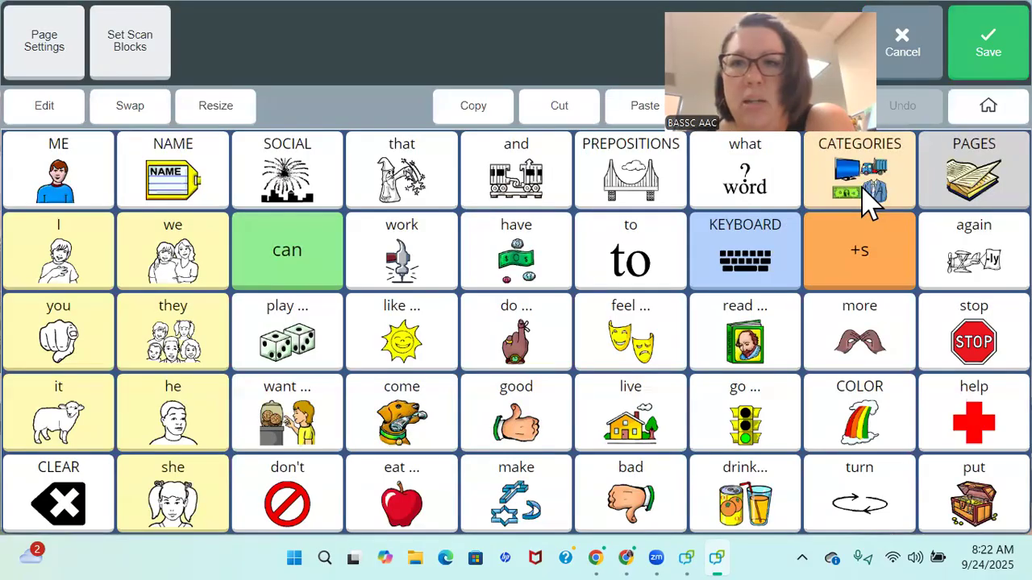
left_click(868, 197)
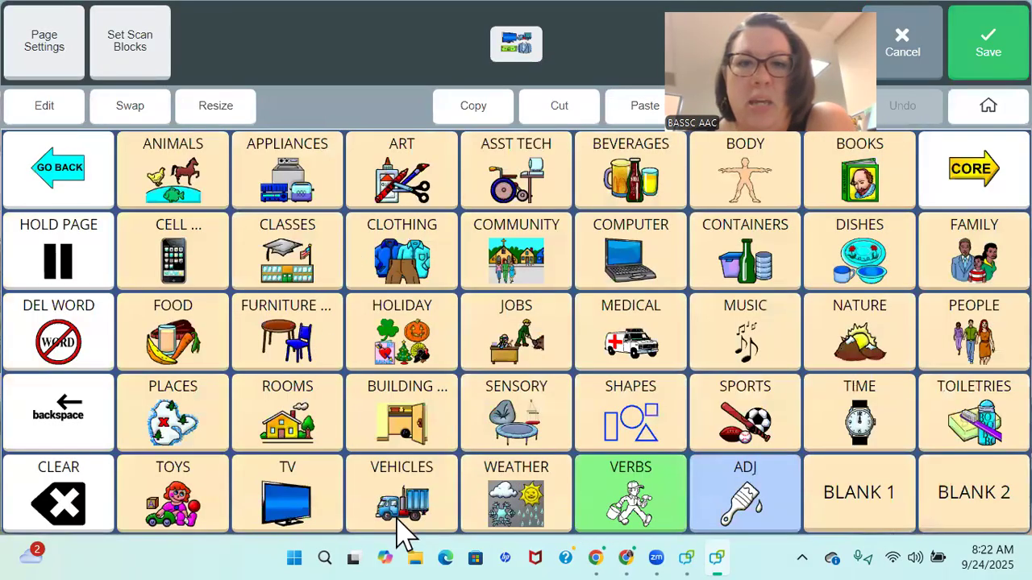
left_click(173, 493)
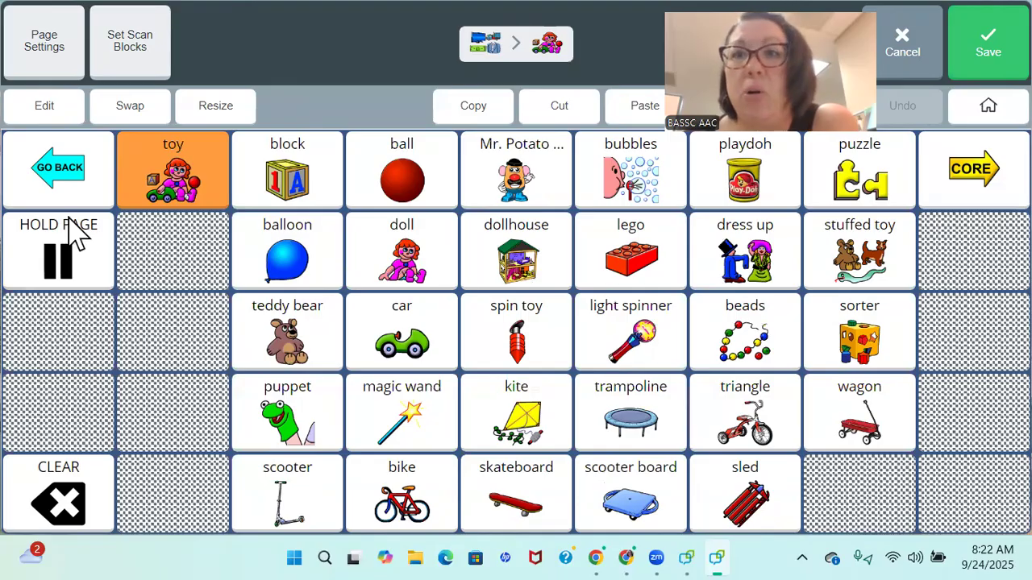
left_click(51, 113)
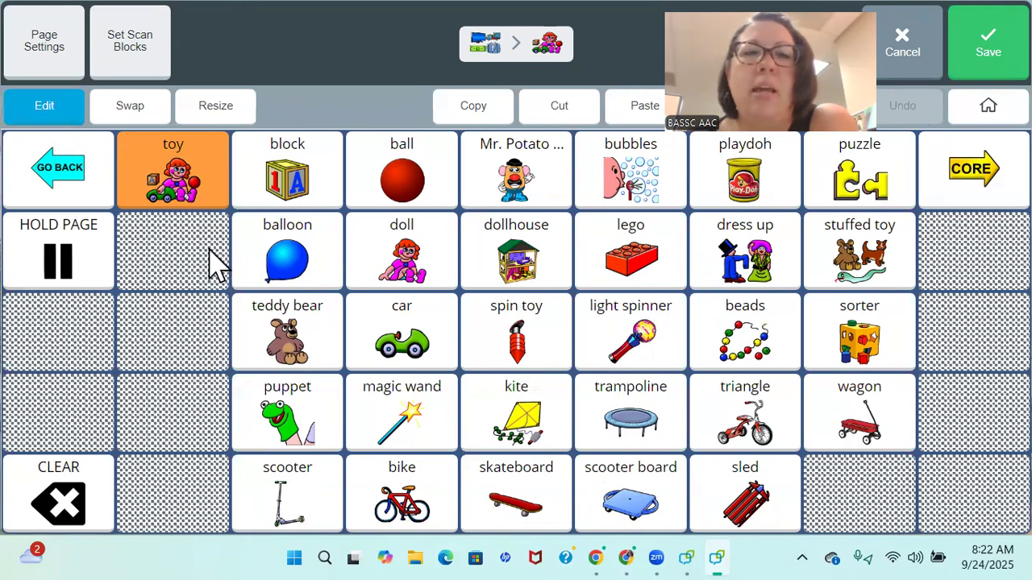
left_click(209, 258)
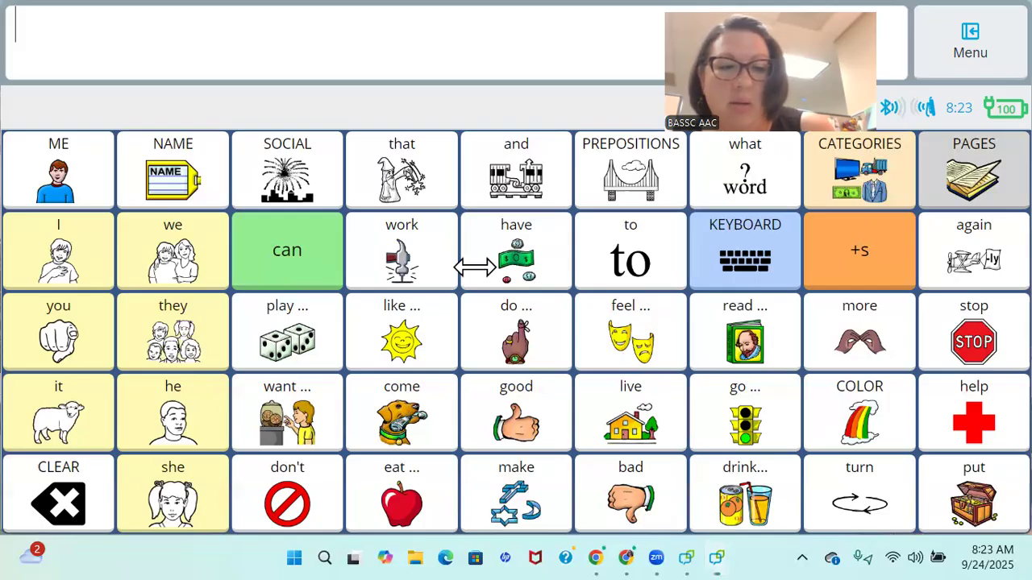
Step: Capture a Win+Shift+S screen clip of the 'that' button on the home grid
key("super")
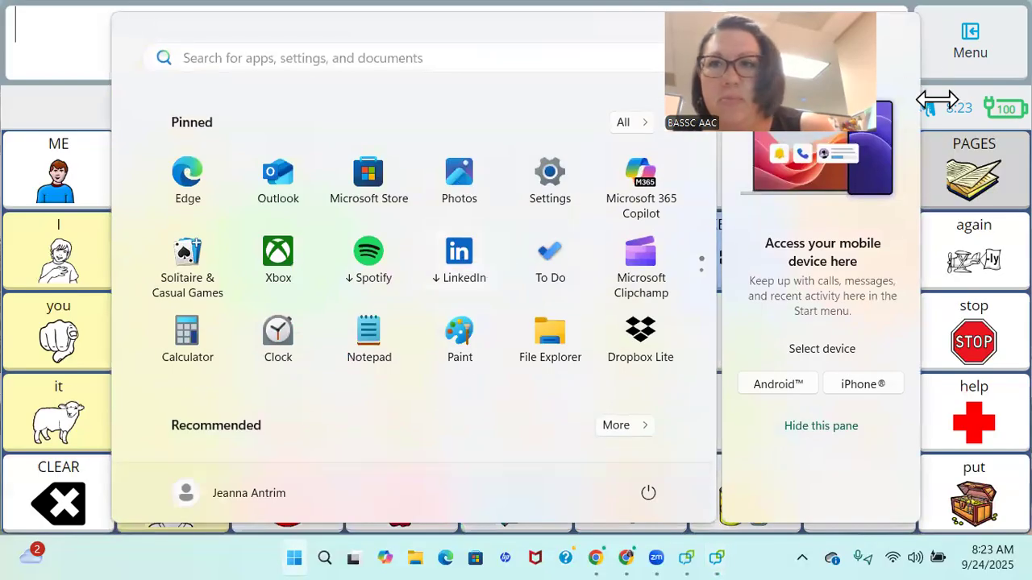
left_click(27, 73)
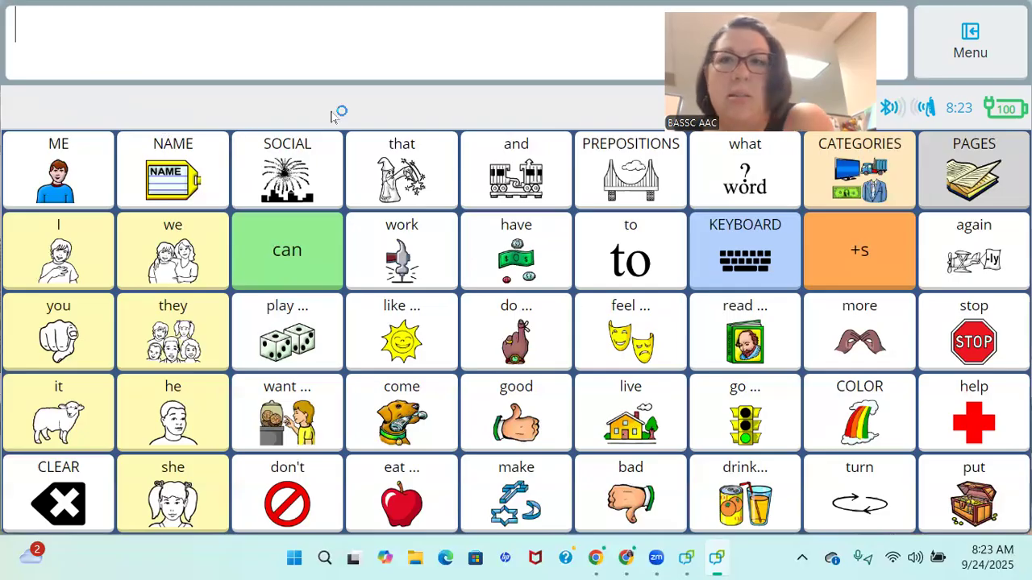
key("super+shift+s")
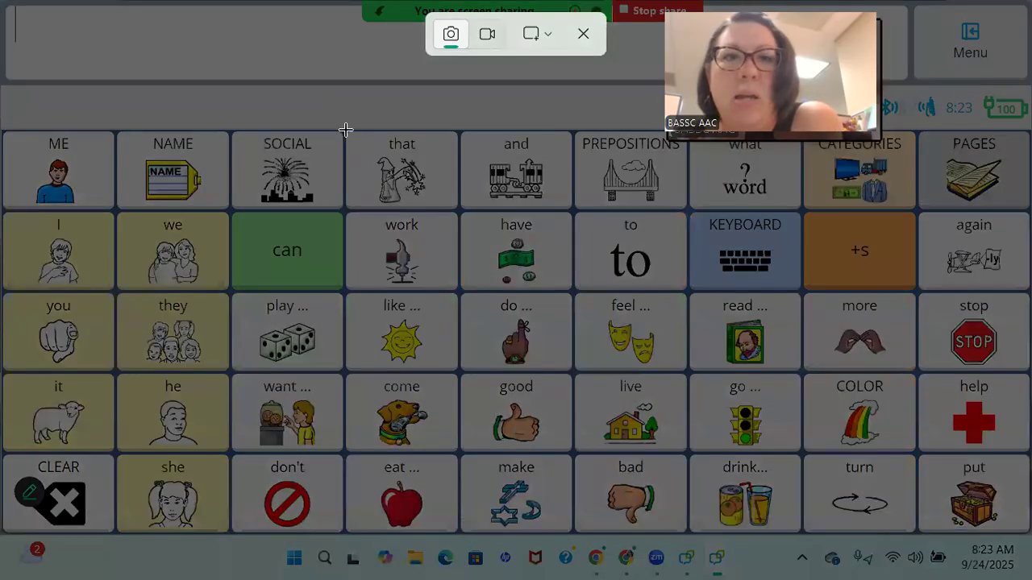
left_click_drag(345, 127, 458, 208)
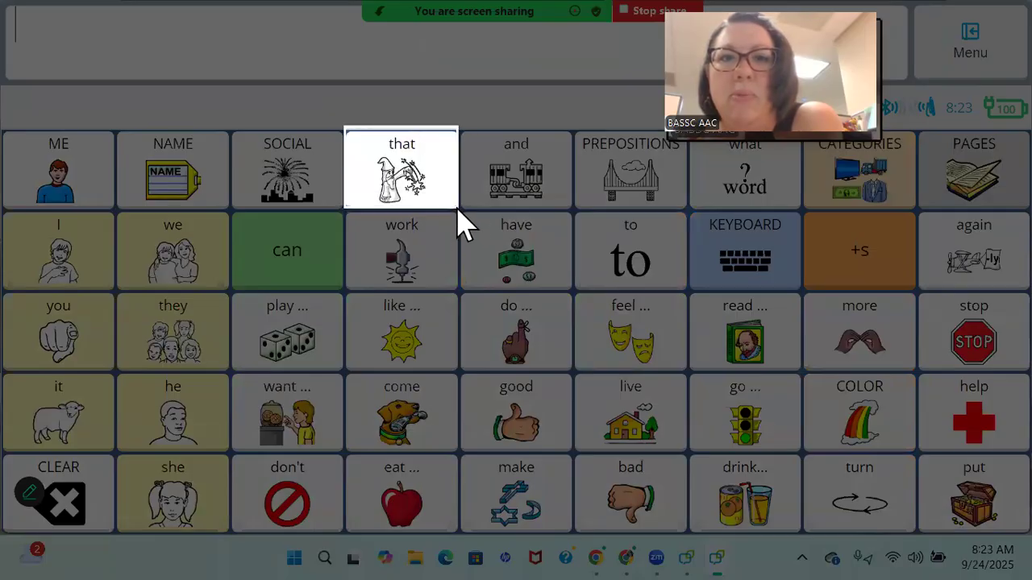